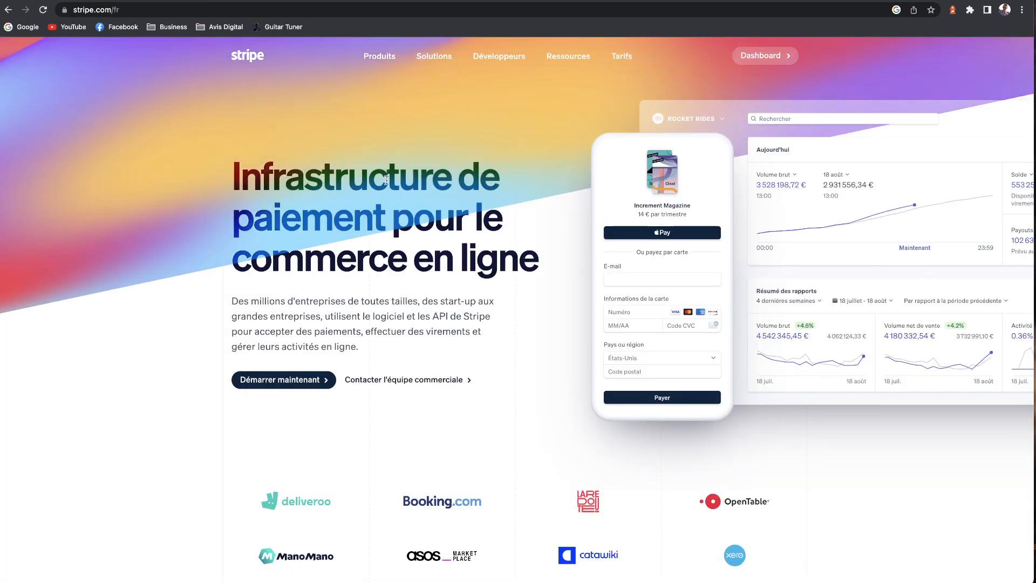
# Step: Examine the French Stripe homepage: its payment products, developer API section, reasons to choose Stripe and customer examples
pyautogui.scroll(-5, 366, 257)
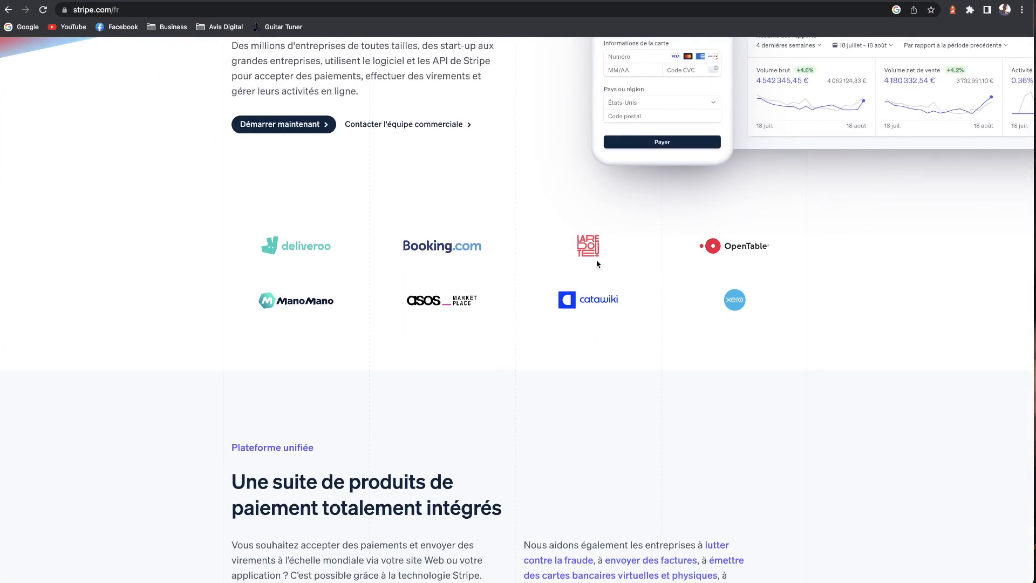
pyautogui.scroll(-5, 367, 307)
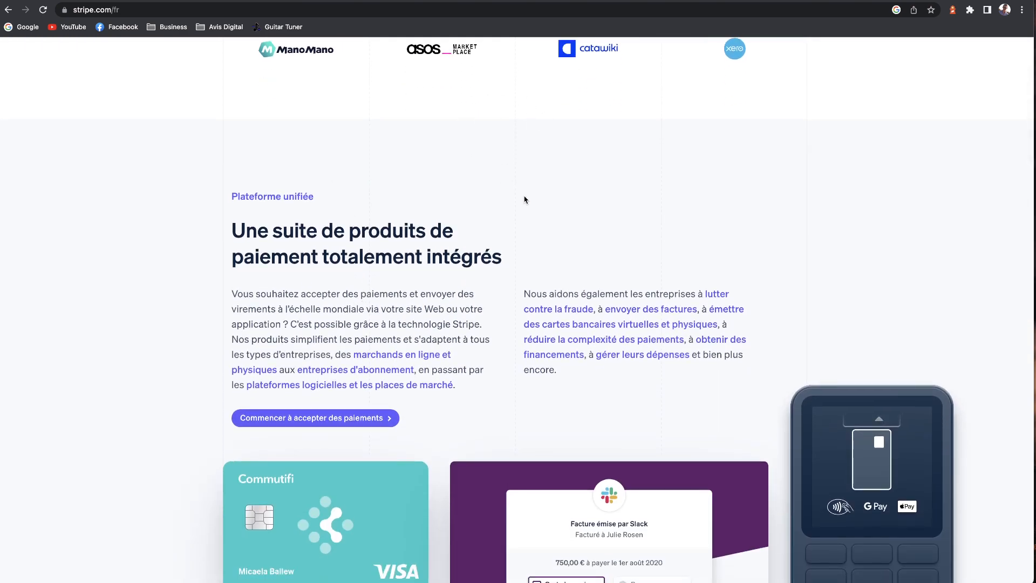
pyautogui.scroll(-6, 523, 199)
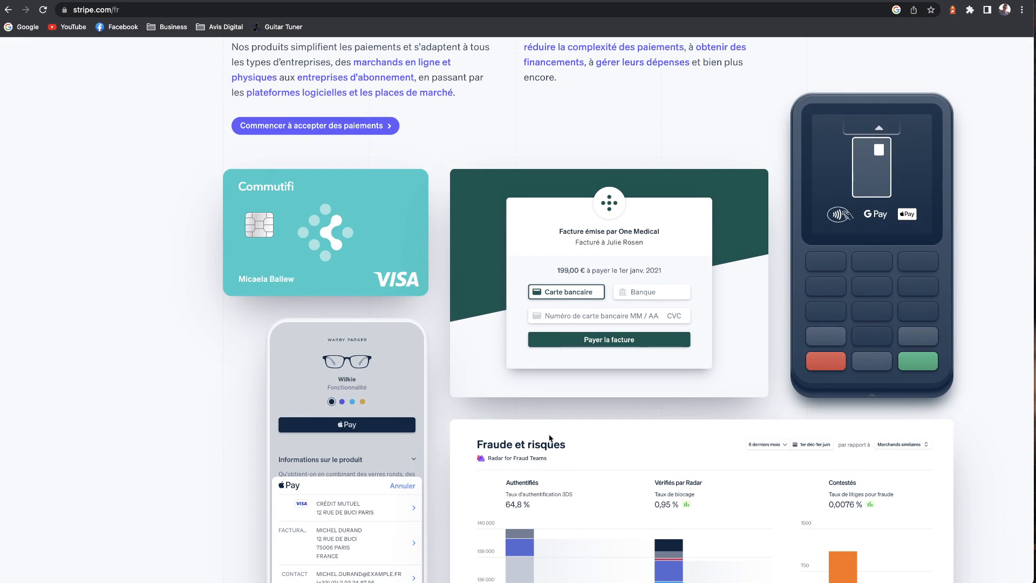
pyautogui.scroll(-2, 622, 292)
pyautogui.scroll(1, 622, 291)
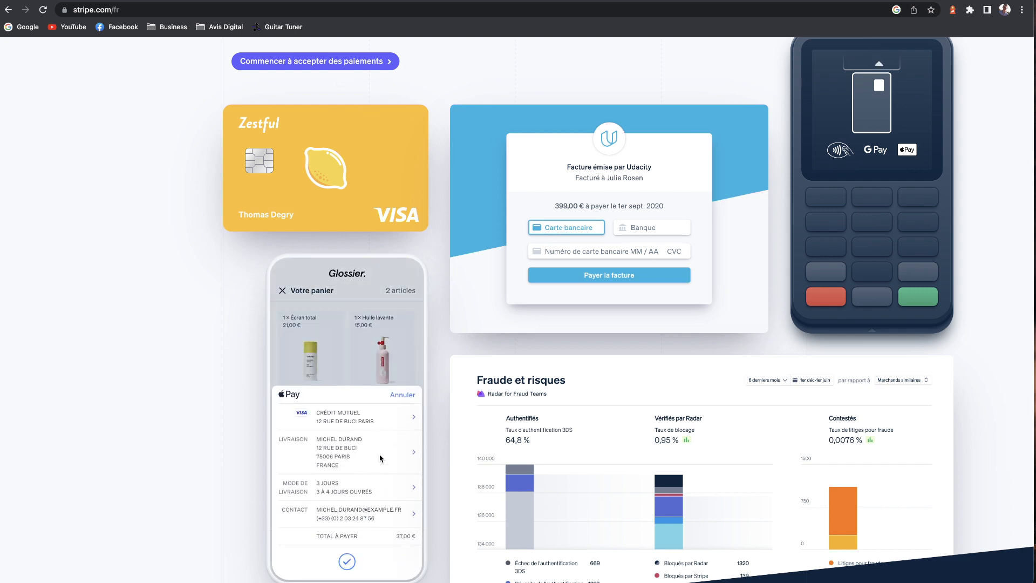
pyautogui.scroll(-2, 436, 368)
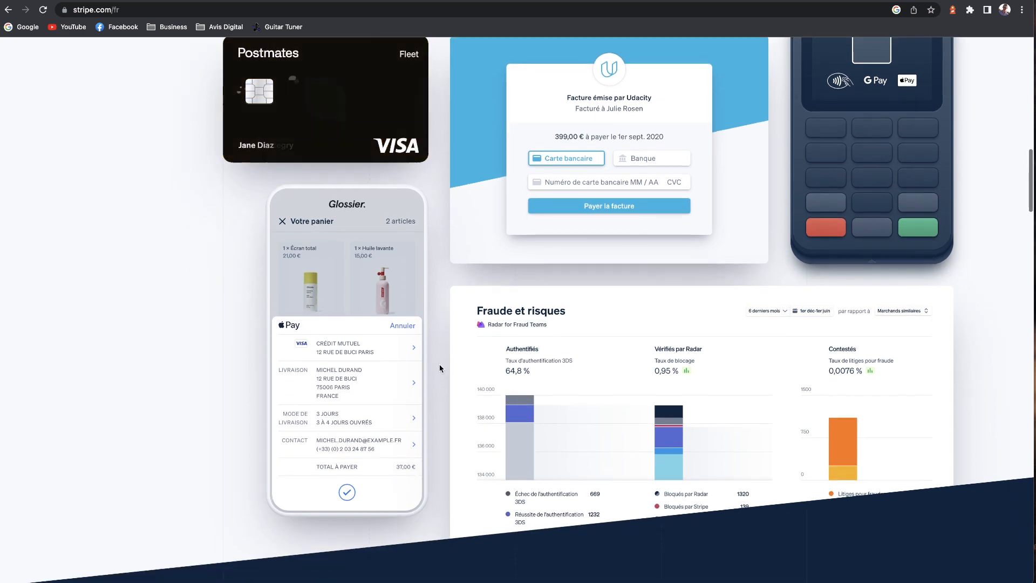
pyautogui.scroll(3, 621, 237)
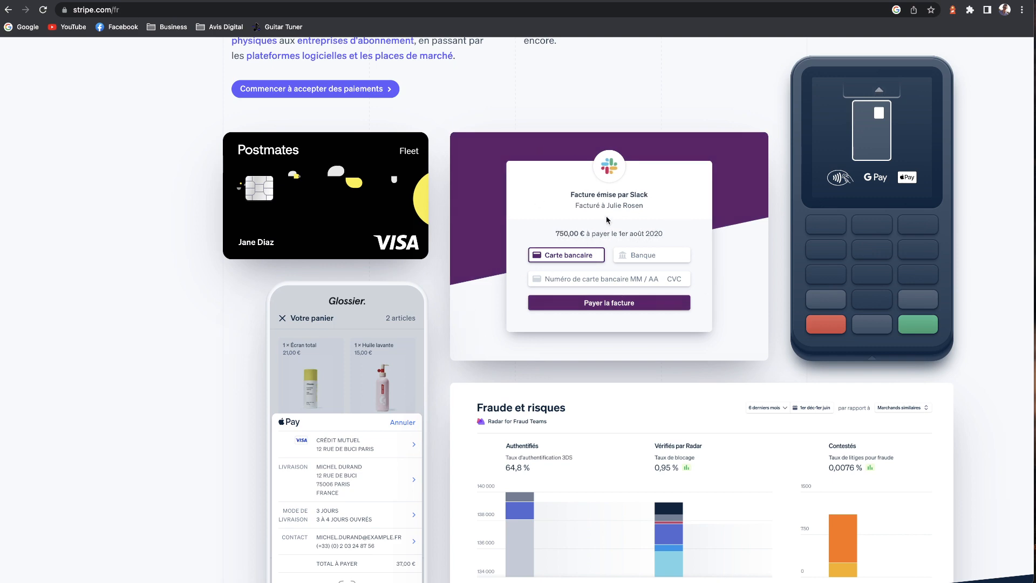
pyautogui.scroll(-3, 506, 435)
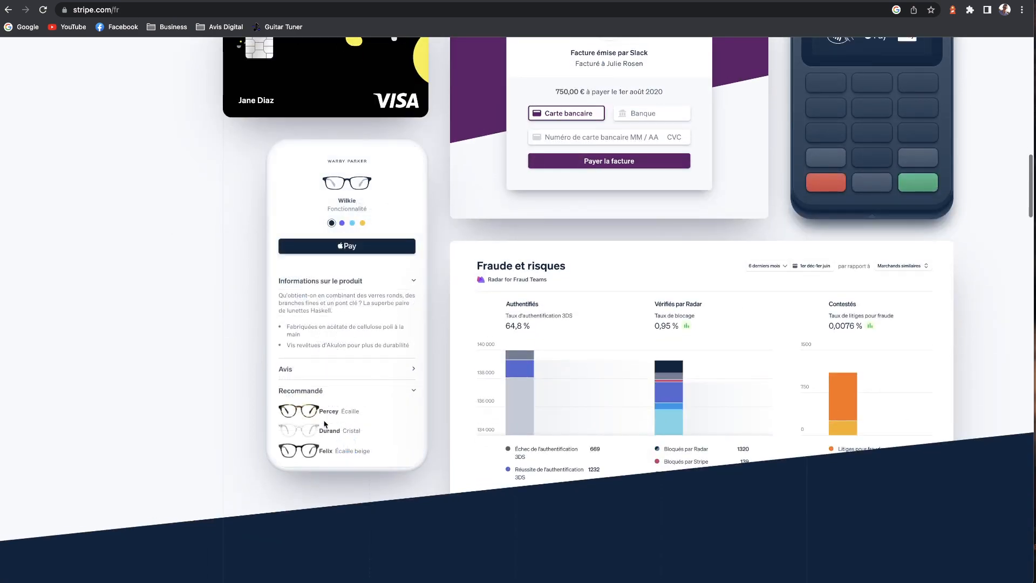
pyautogui.scroll(-7, 357, 424)
pyautogui.scroll(-3, 357, 424)
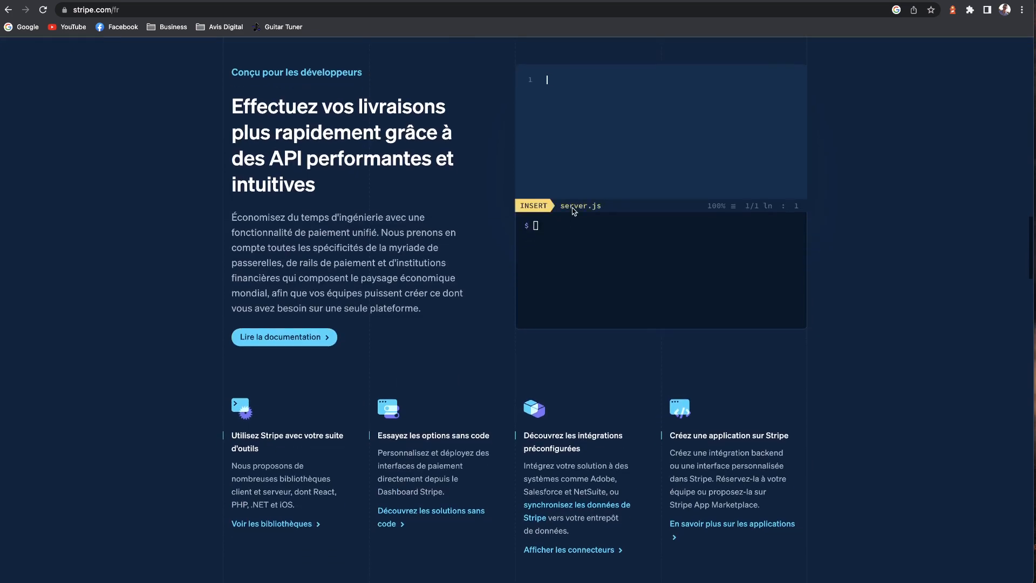
pyautogui.scroll(3, 608, 160)
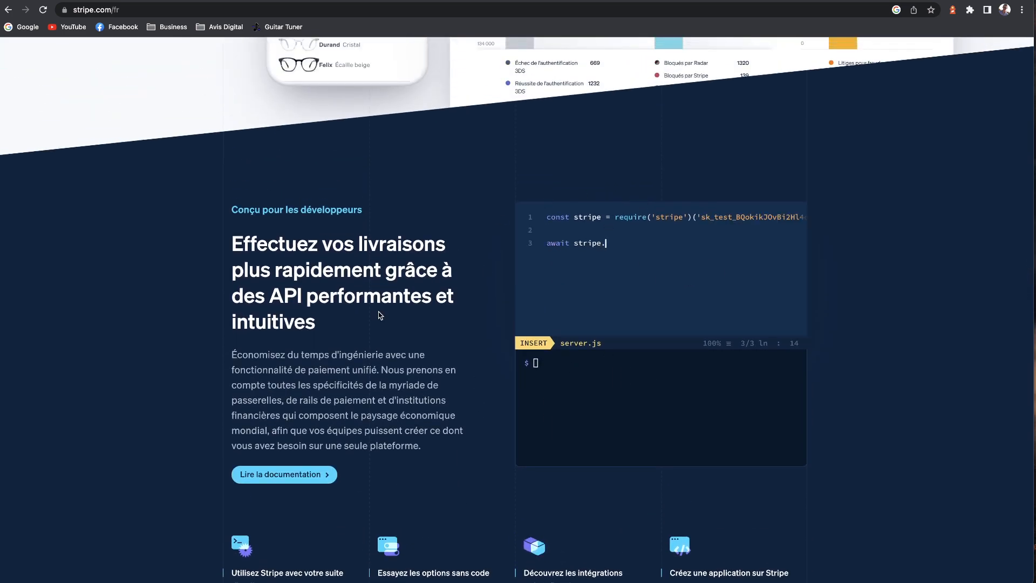
pyautogui.scroll(-5, 386, 299)
pyautogui.scroll(-15, 387, 311)
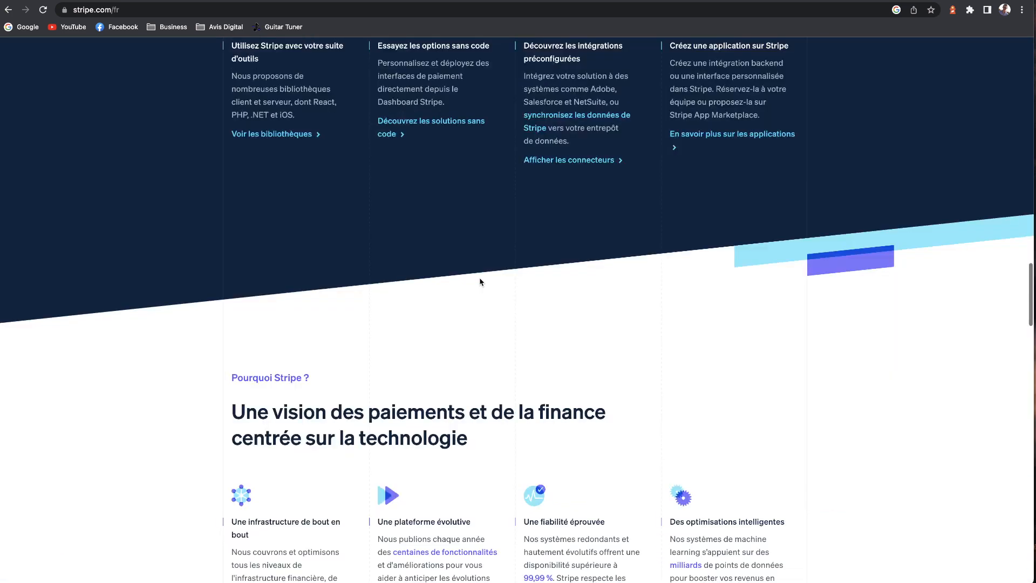
pyautogui.scroll(-5, 469, 291)
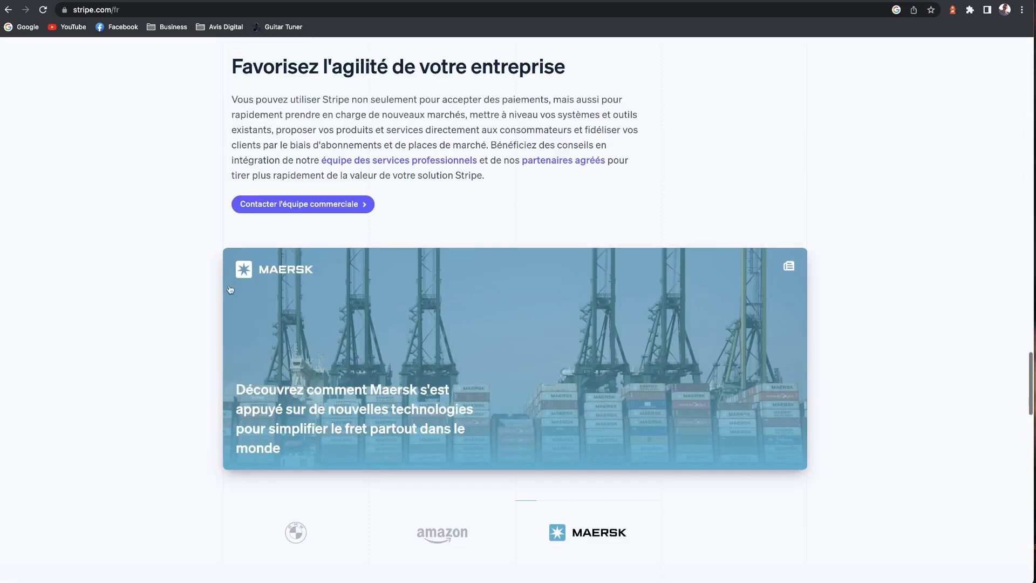
pyautogui.scroll(-10, 177, 367)
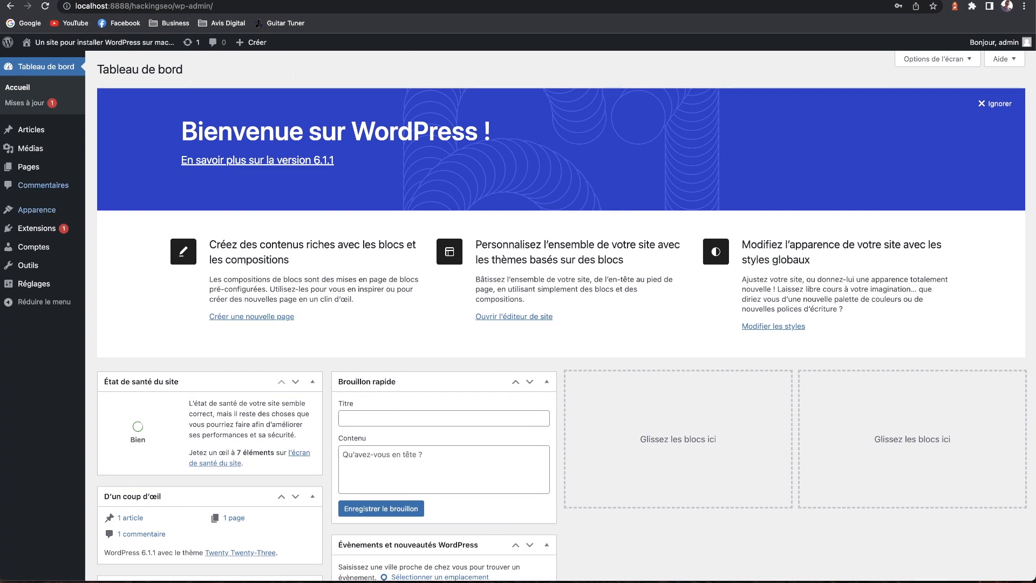
# Step: Search the WordPress extension directory for "woocommerce", and install and activate the WooCommerce extension
pyautogui.moveTo(56, 216)
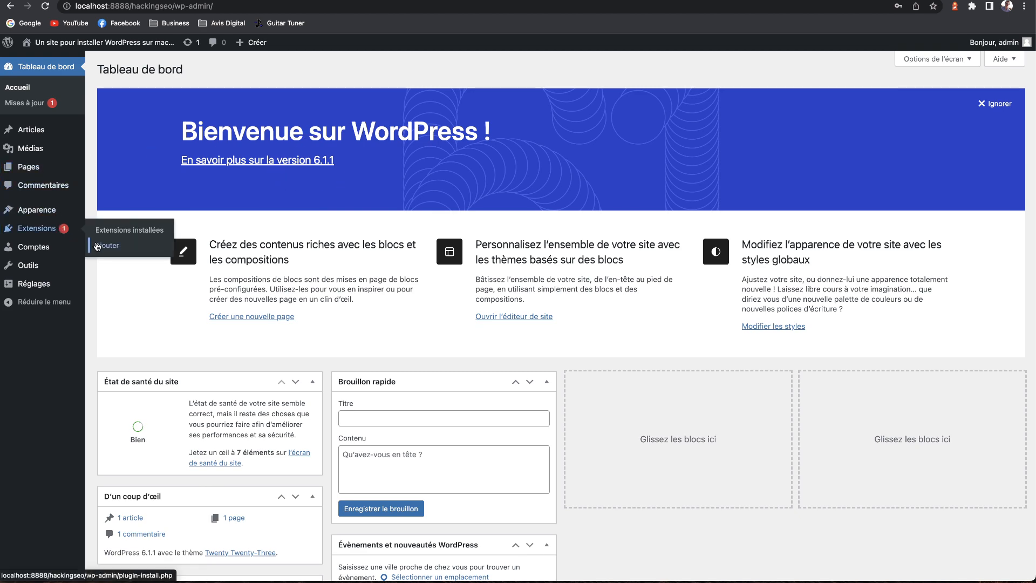
pyautogui.click(107, 245)
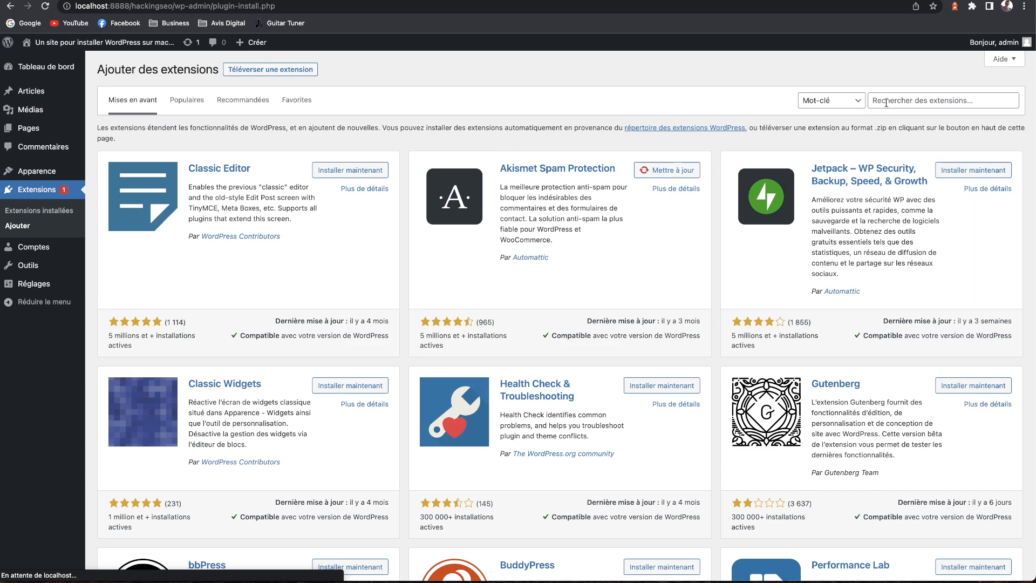
pyautogui.click(886, 102)
pyautogui.write('woocommerce')
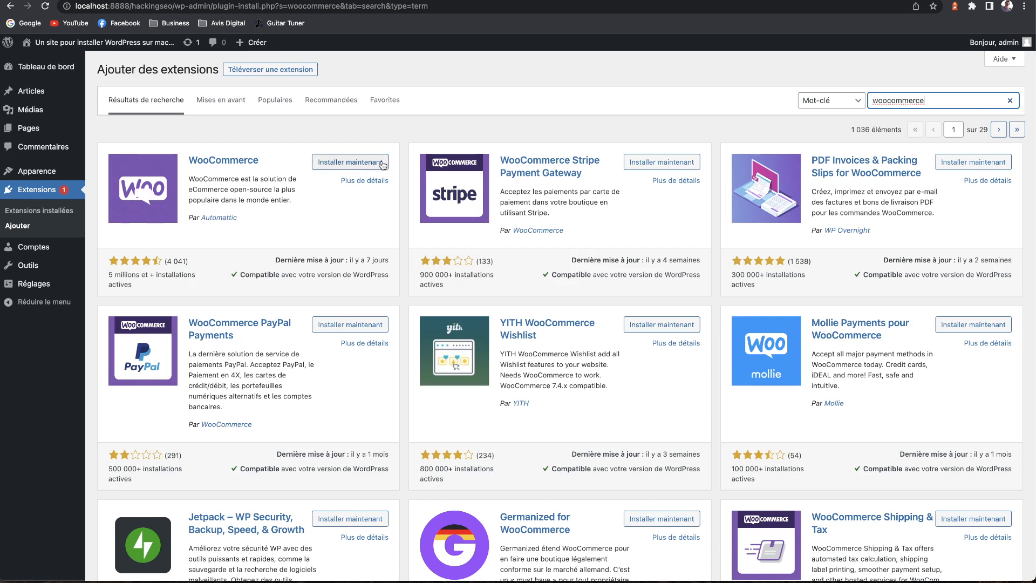
pyautogui.click(356, 162)
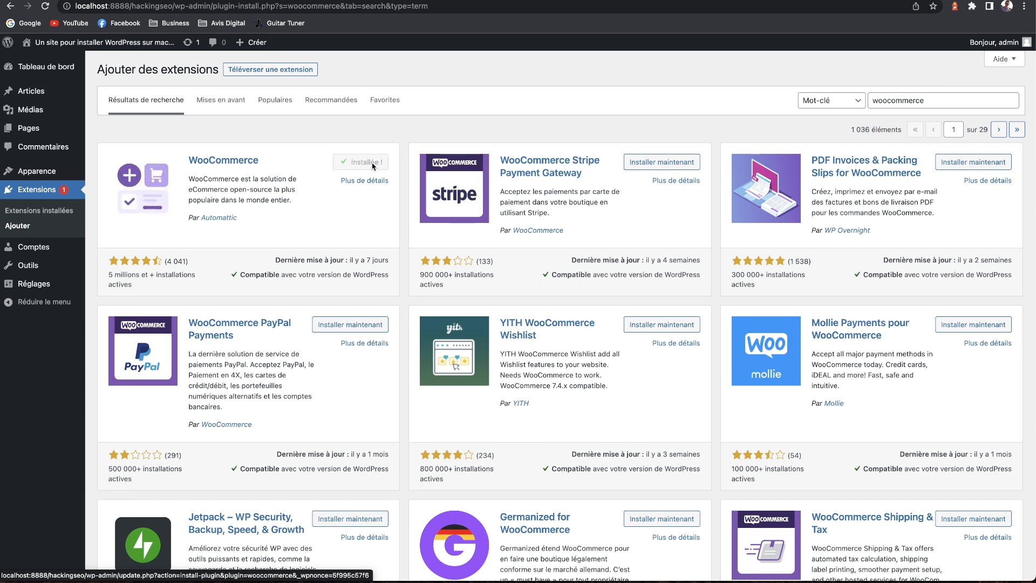
pyautogui.click(371, 163)
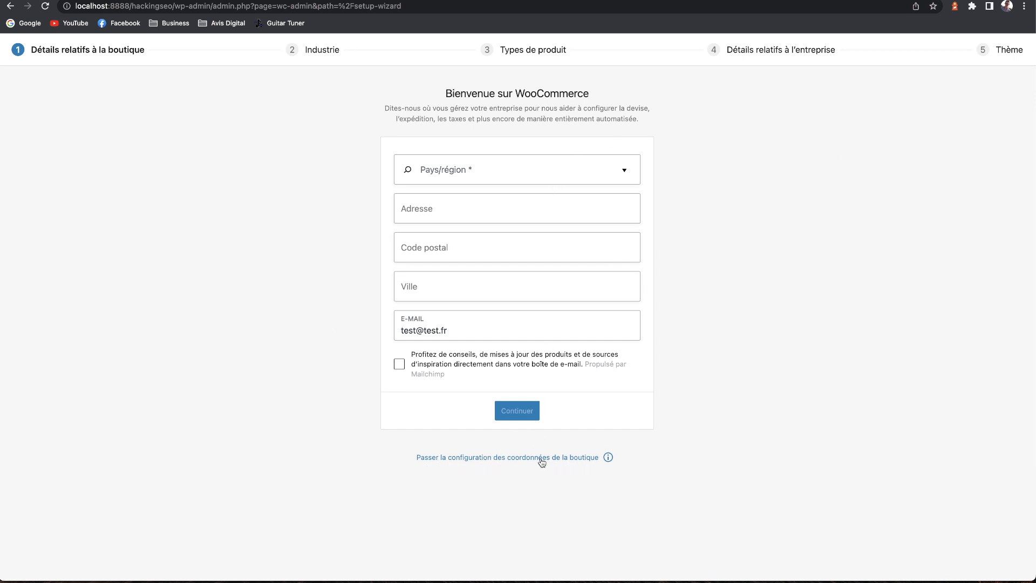
# Step: Skip the store details setup in the WooCommerce wizard and accept sharing usage data
pyautogui.click(521, 459)
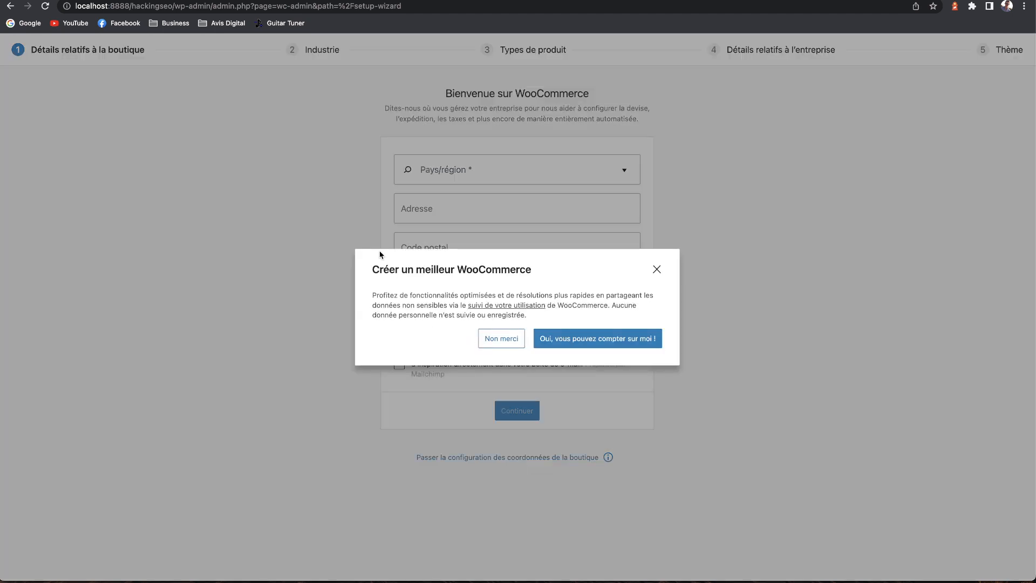
pyautogui.click(574, 345)
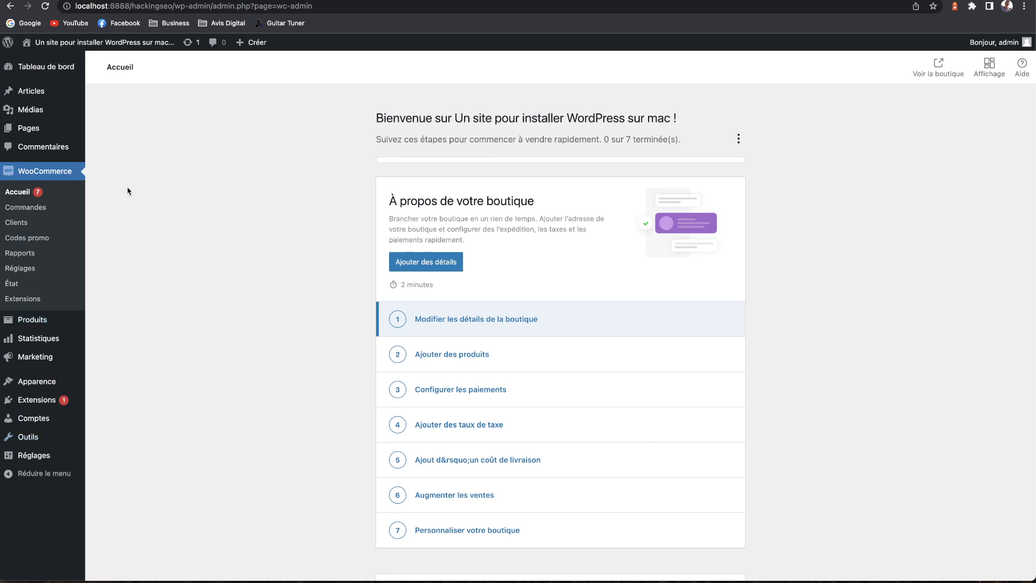
# Step: Look over the WooCommerce home checklist, the orders page and the customers page
pyautogui.scroll(-5, 440, 439)
pyautogui.scroll(-5, 421, 434)
pyautogui.scroll(15, 422, 434)
pyautogui.moveTo(16, 329)
pyautogui.moveTo(81, 363)
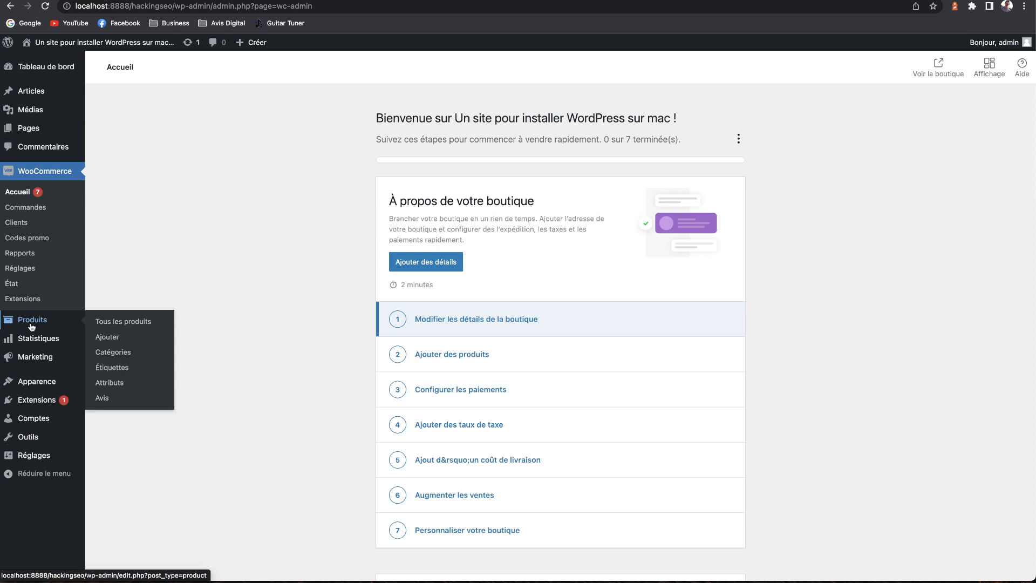
pyautogui.click(18, 209)
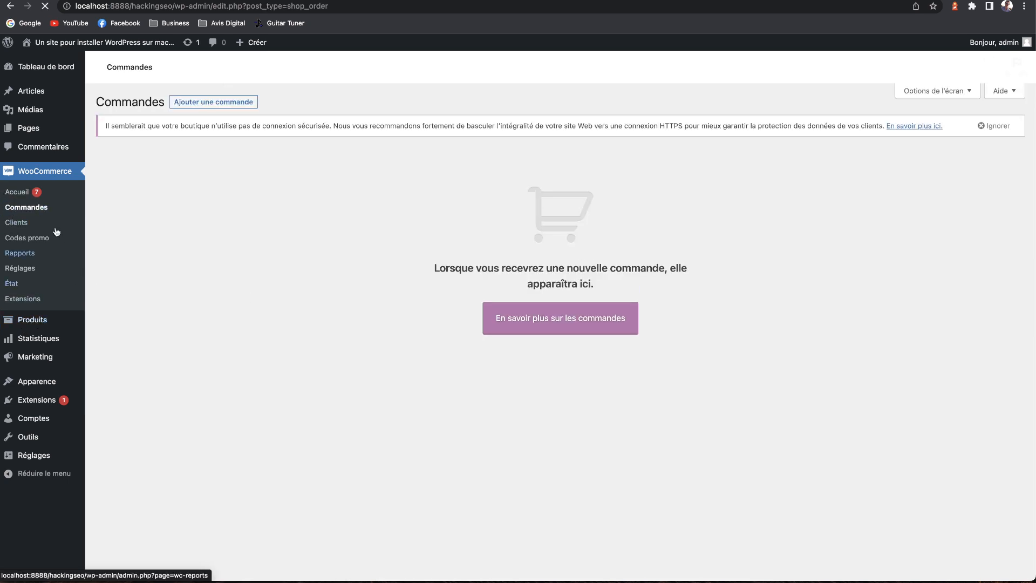
pyautogui.click(19, 223)
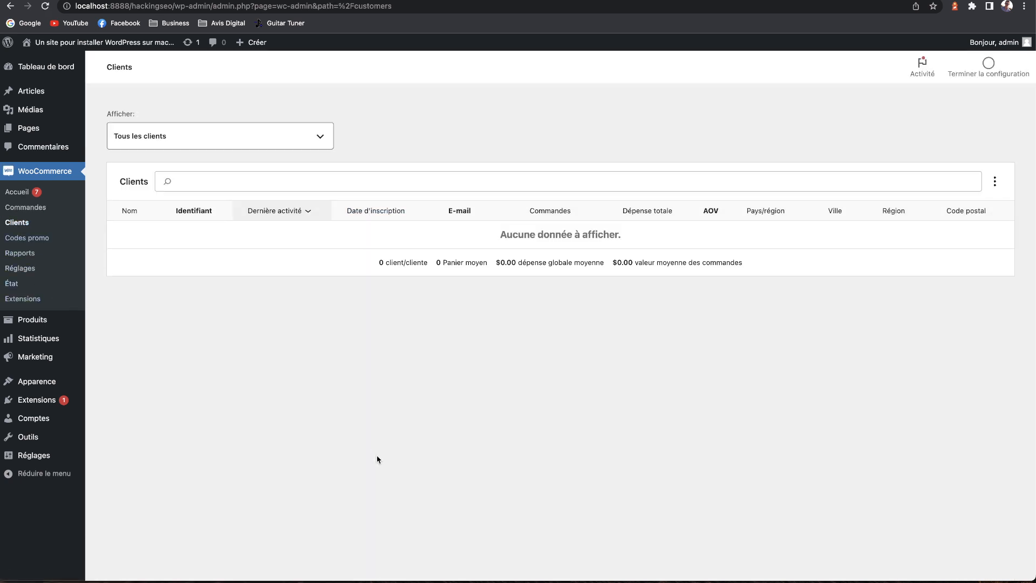
# Step: Open the general WooCommerce settings and set the store's country to France
pyautogui.click(19, 270)
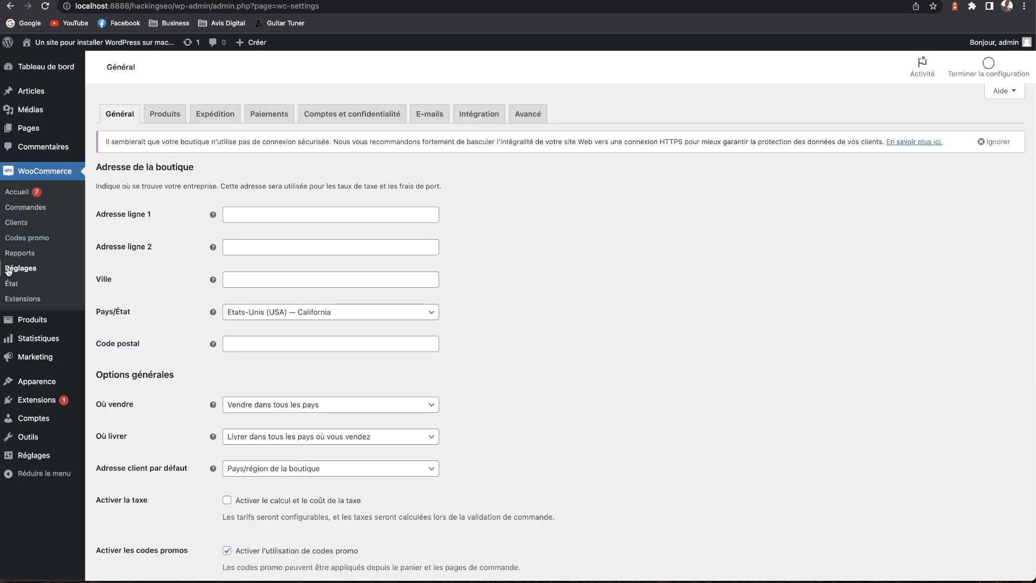
pyautogui.click(317, 313)
pyautogui.write('fra')
pyautogui.press('Return')
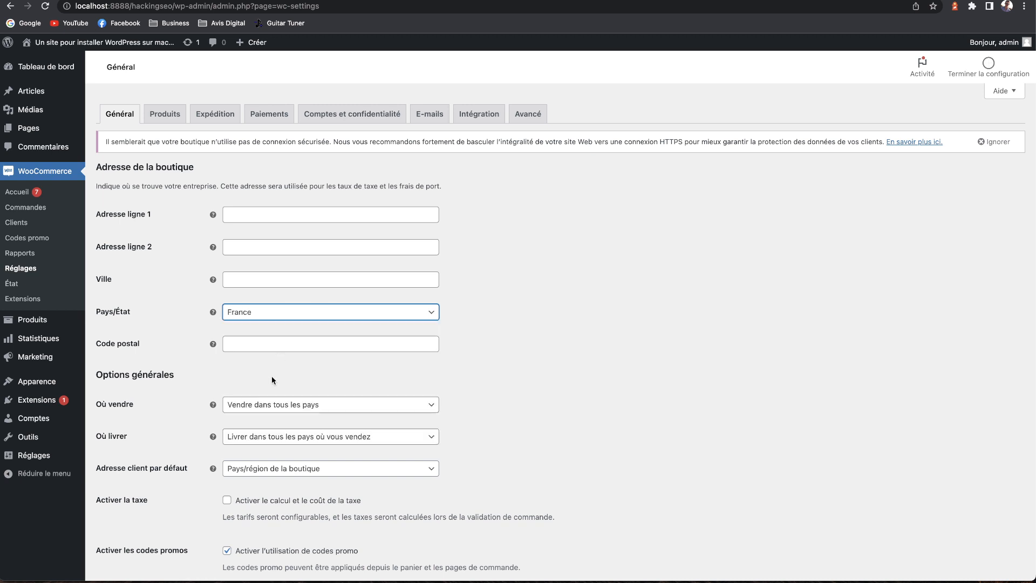
# Step: Set the store currency to Euro (€) with the currency position Droite, and save the settings
pyautogui.scroll(-4, 269, 409)
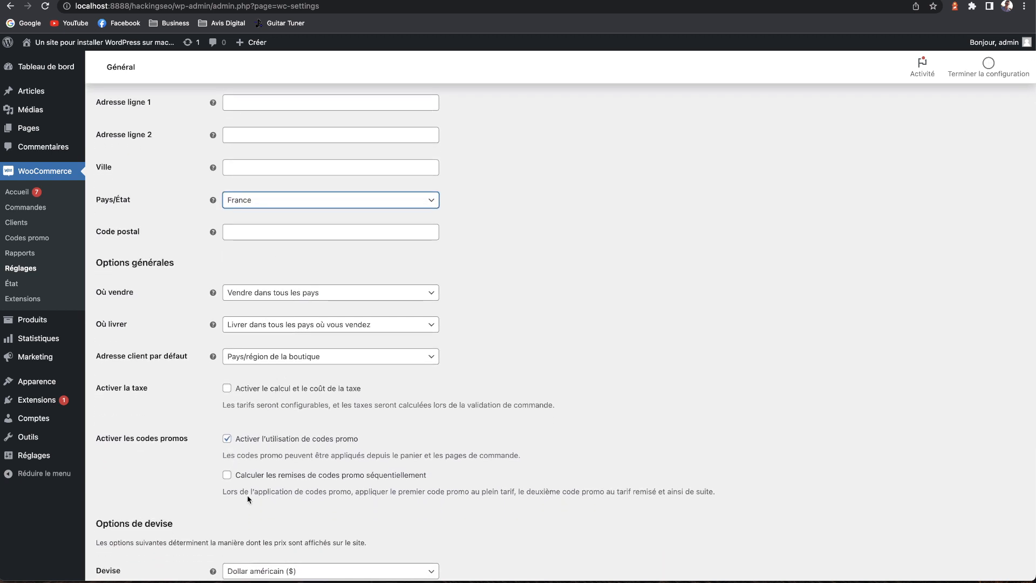
pyautogui.scroll(-5, 278, 261)
pyautogui.click(265, 431)
pyautogui.write('eur')
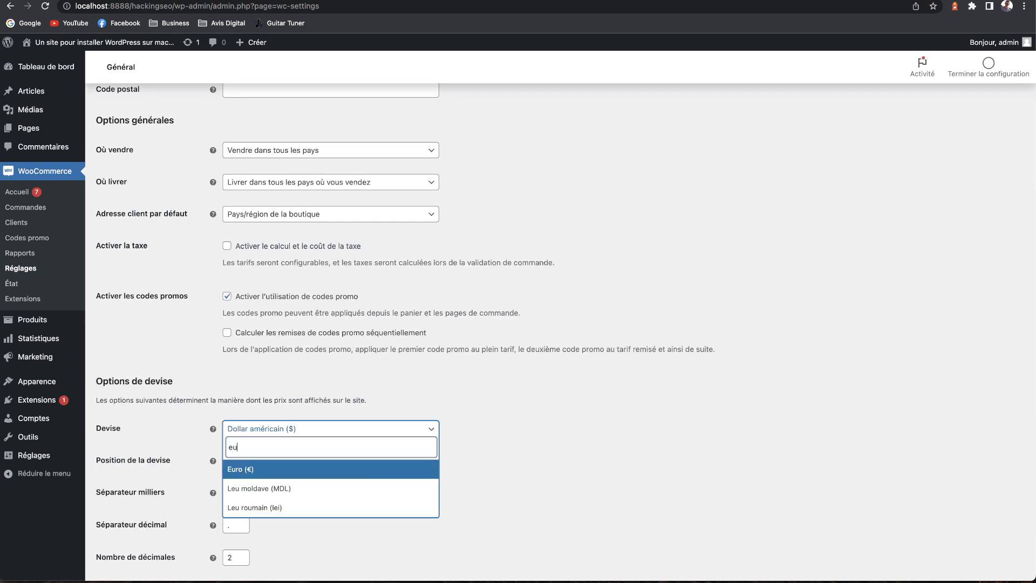
pyautogui.click(264, 467)
pyautogui.click(263, 466)
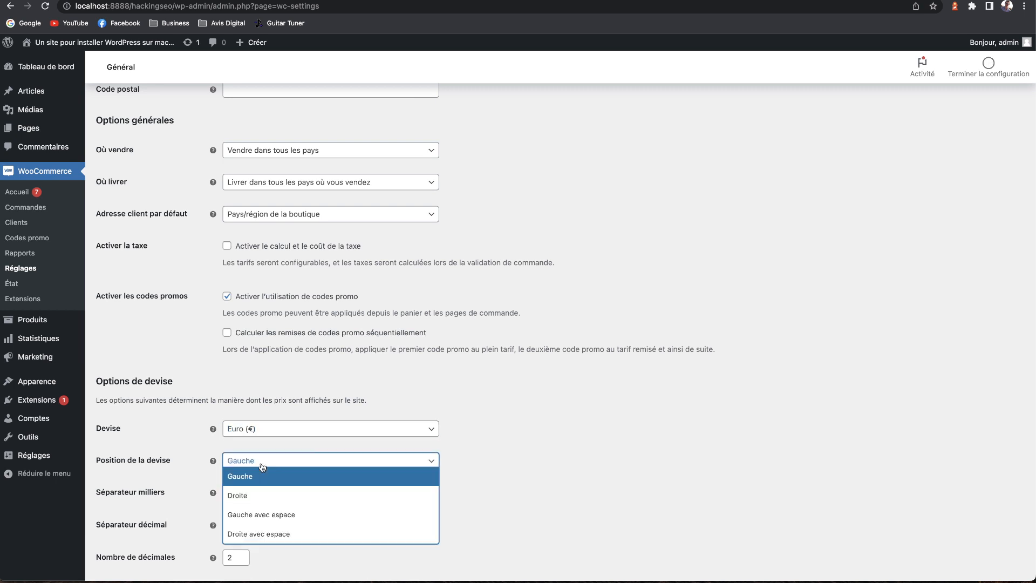
pyautogui.click(258, 493)
pyautogui.scroll(-3, 369, 454)
pyautogui.click(192, 520)
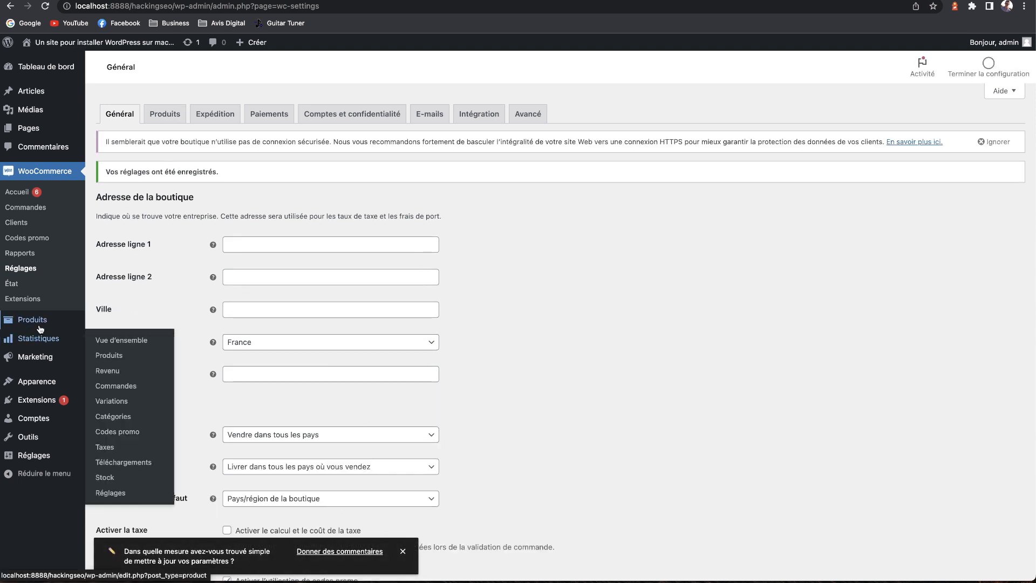
# Step: Create a new WooCommerce product named "Produit exemple" and dismiss the guided tour
pyautogui.click(93, 327)
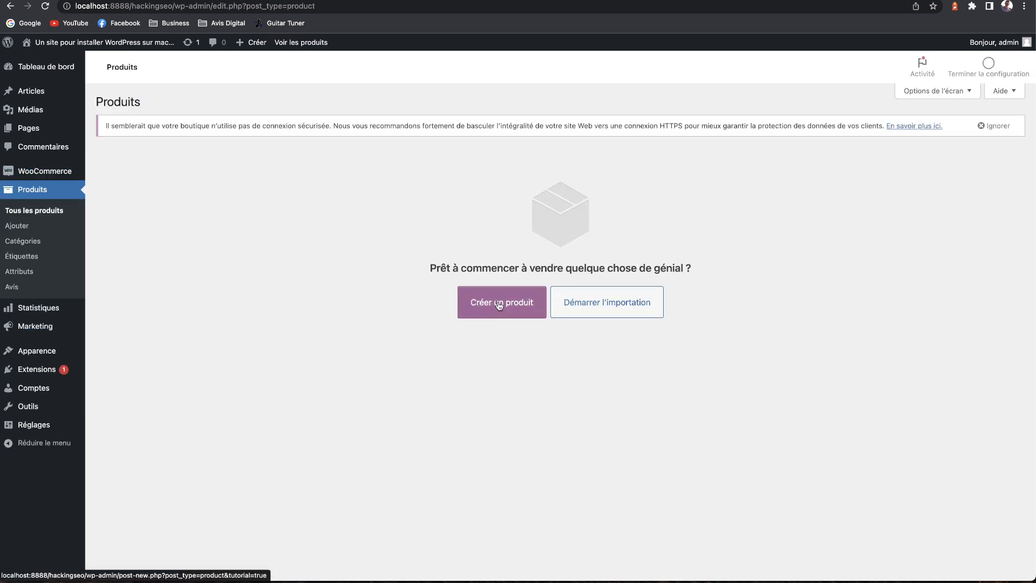
pyautogui.click(476, 302)
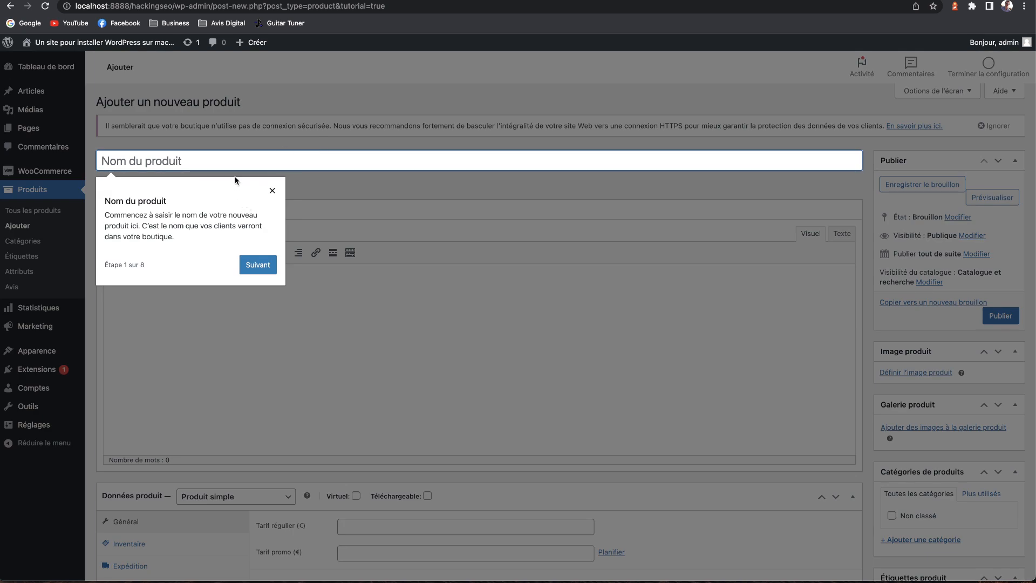
pyautogui.write('Produit exemp')
pyautogui.click(273, 190)
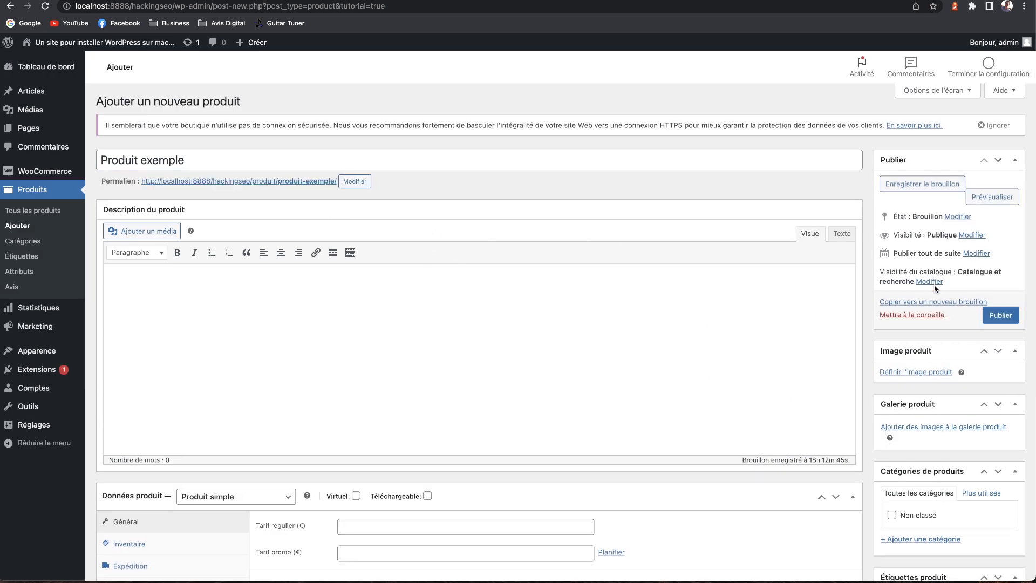
# Step: Keep the example product as a simple product, mark it virtual, set its regular price to 25 €, and publish it
pyautogui.scroll(-3, 702, 518)
pyautogui.click(281, 409)
pyautogui.click(271, 411)
pyautogui.click(356, 405)
pyautogui.click(364, 436)
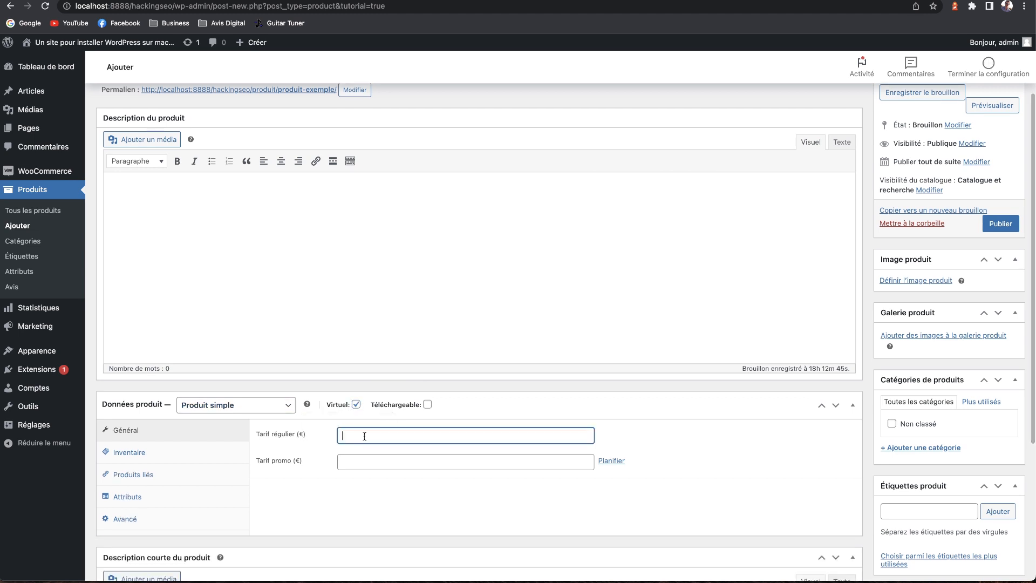
pyautogui.write('25')
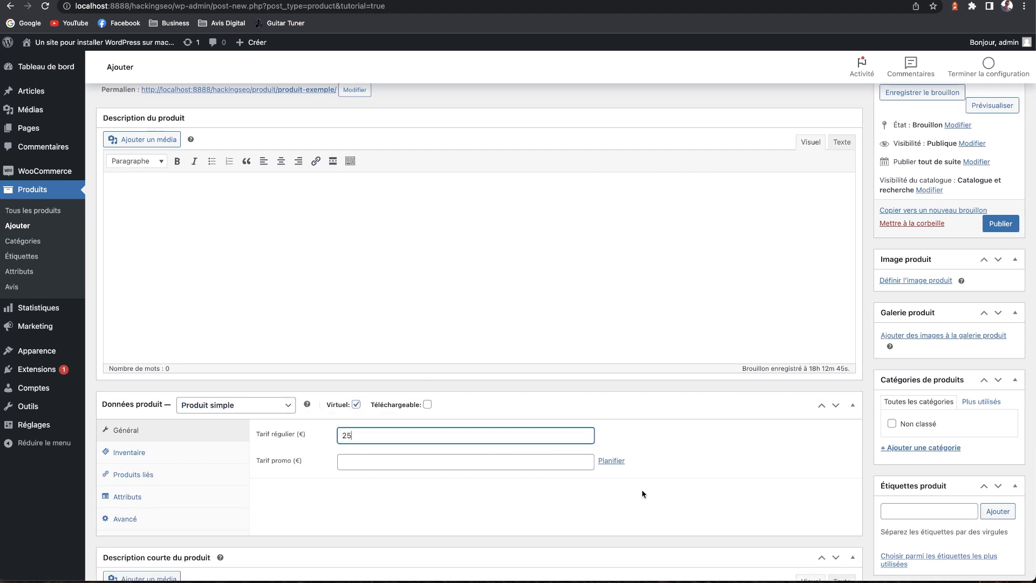
pyautogui.click(1001, 224)
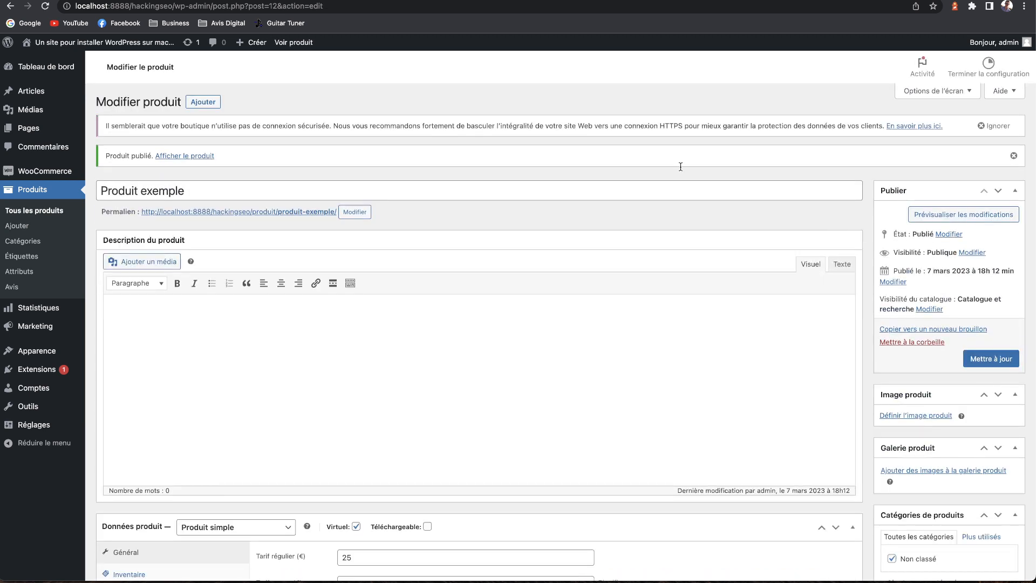
# Step: View the example product's public page in a separate tab and return to the product editor
pyautogui.rightClick(287, 237)
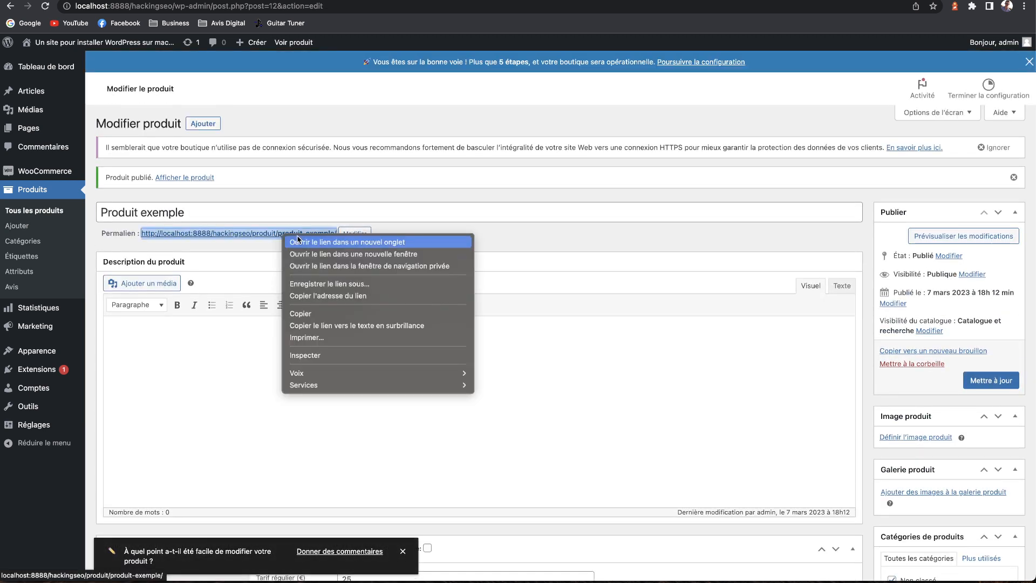
pyautogui.click(302, 242)
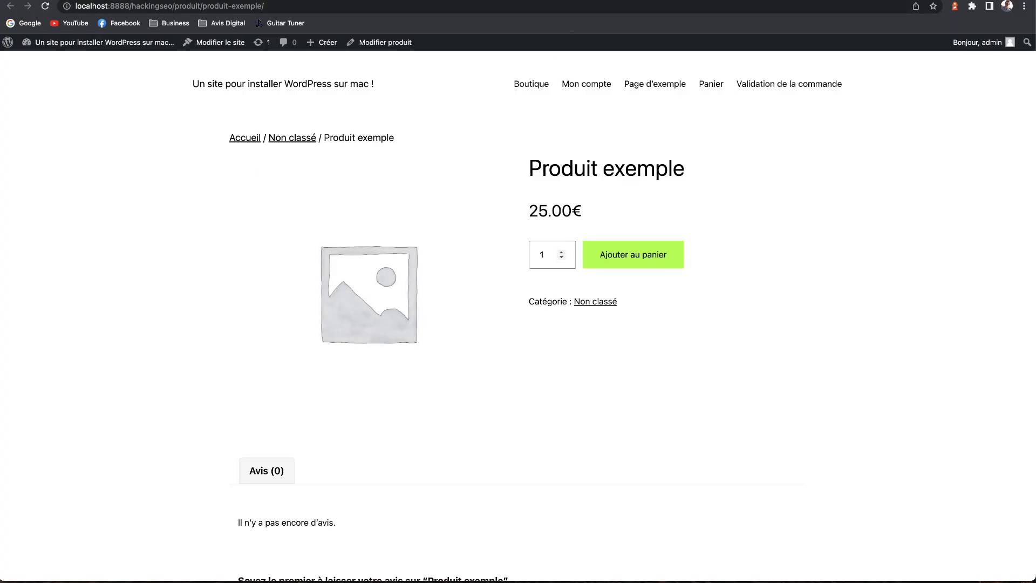
pyautogui.hotkey('ctrl', 'shift', 'Tab')
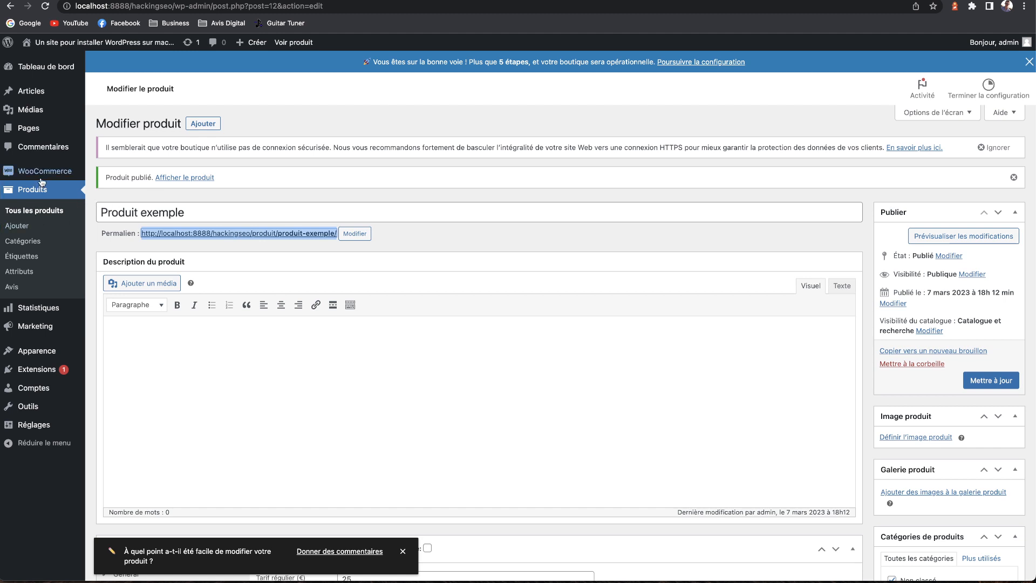
# Step: Open the WooCommerce payment settings to examine the available payment methods
pyautogui.moveTo(42, 172)
pyautogui.click(110, 250)
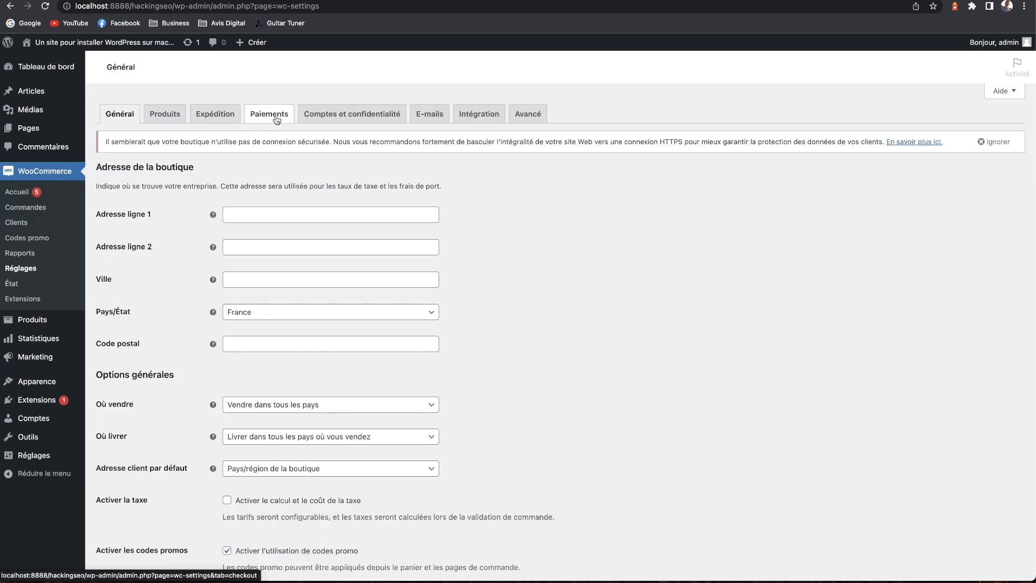
pyautogui.click(277, 117)
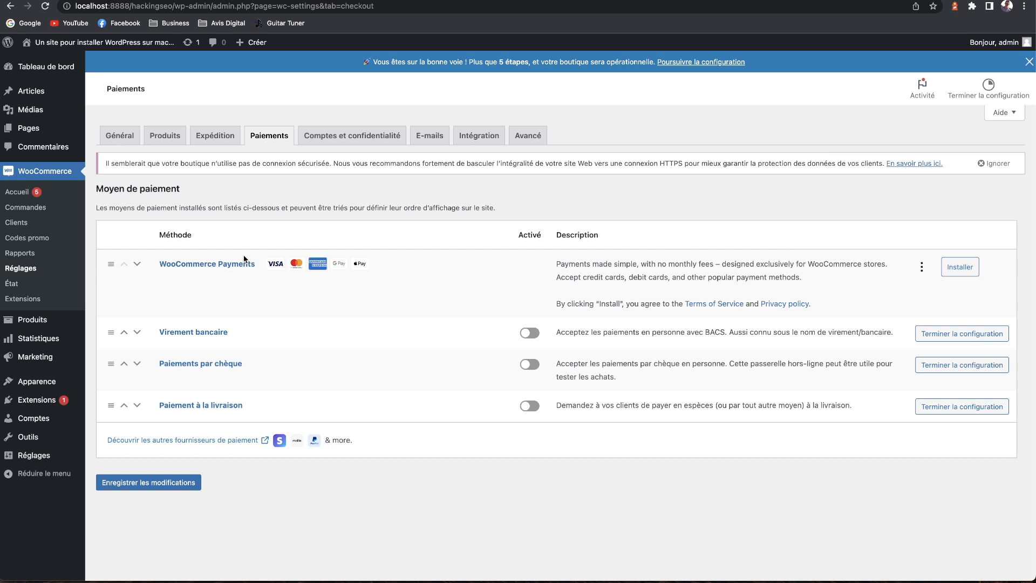
# Step: Search the WordPress plugin directory for "stripe", and install and activate WooCommerce Stripe Payment Gateway
pyautogui.moveTo(36, 327)
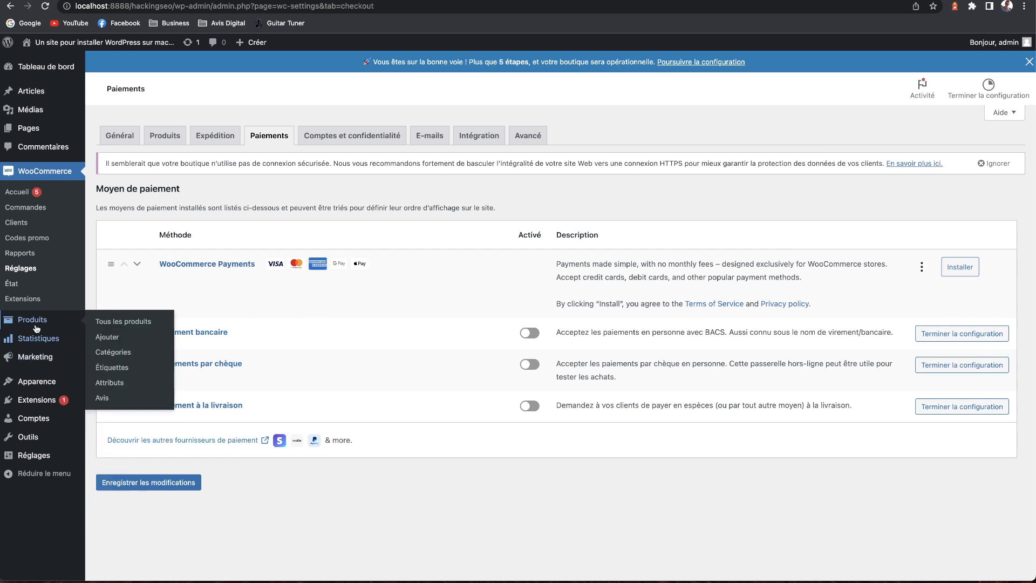
pyautogui.moveTo(47, 399)
pyautogui.click(105, 416)
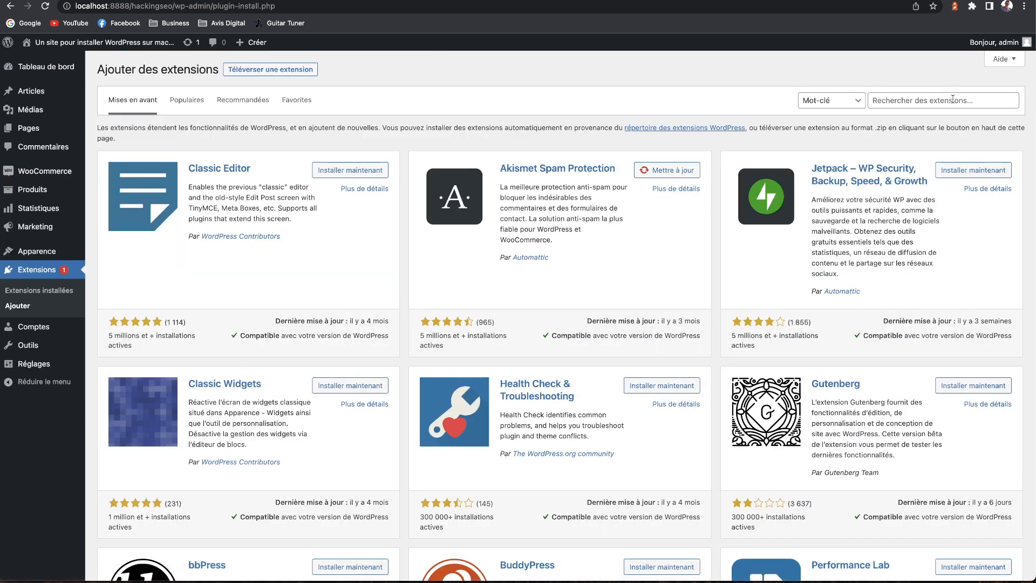
pyautogui.click(952, 98)
pyautogui.write('stripe')
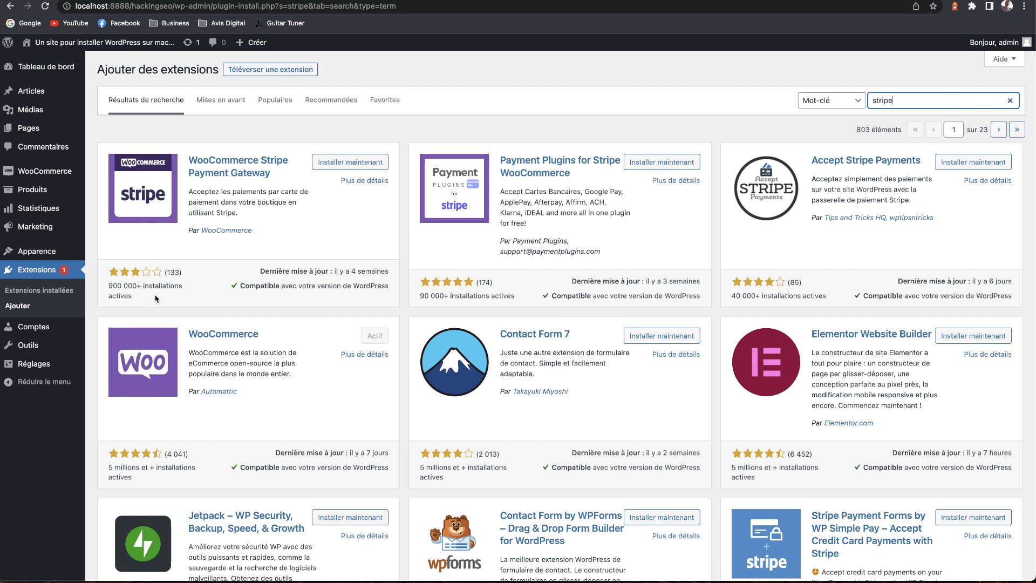
pyautogui.click(368, 166)
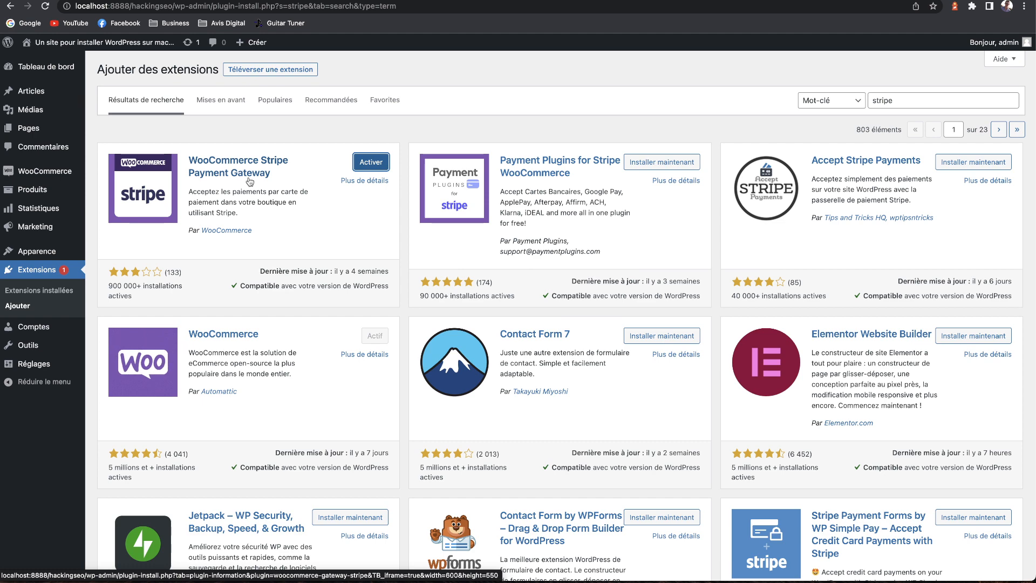
pyautogui.click(369, 163)
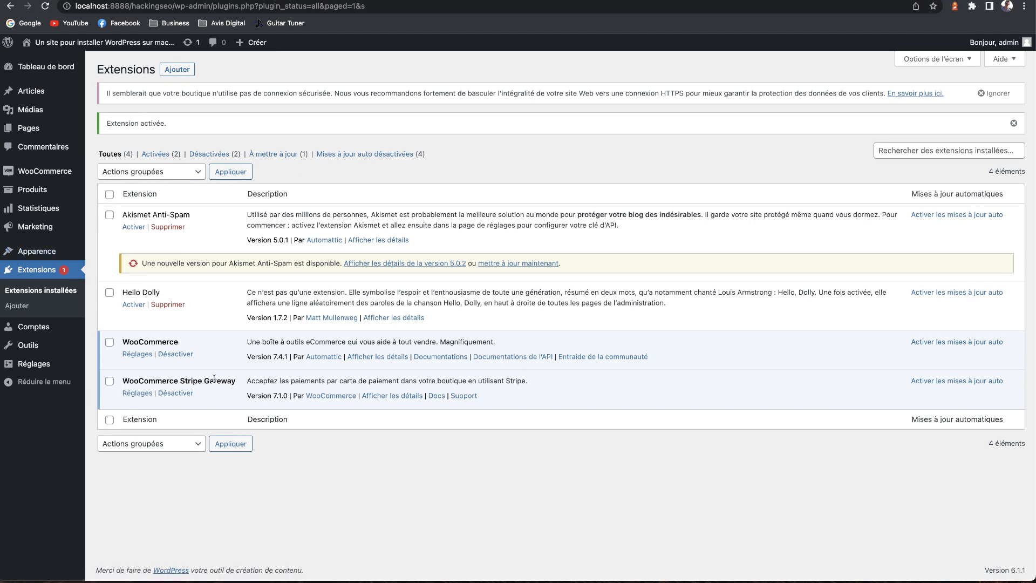
# Step: Look over the Stripe methods in the WooCommerce payment settings and switch on Stripe card payment (Carte de paiement) to reach its setup page
pyautogui.moveTo(46, 171)
pyautogui.click(126, 252)
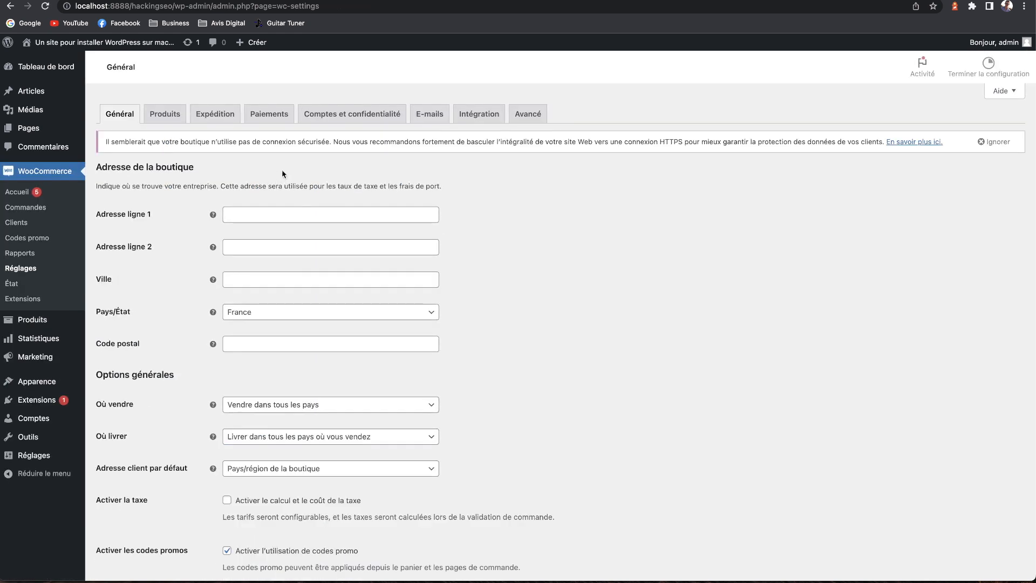
pyautogui.click(269, 114)
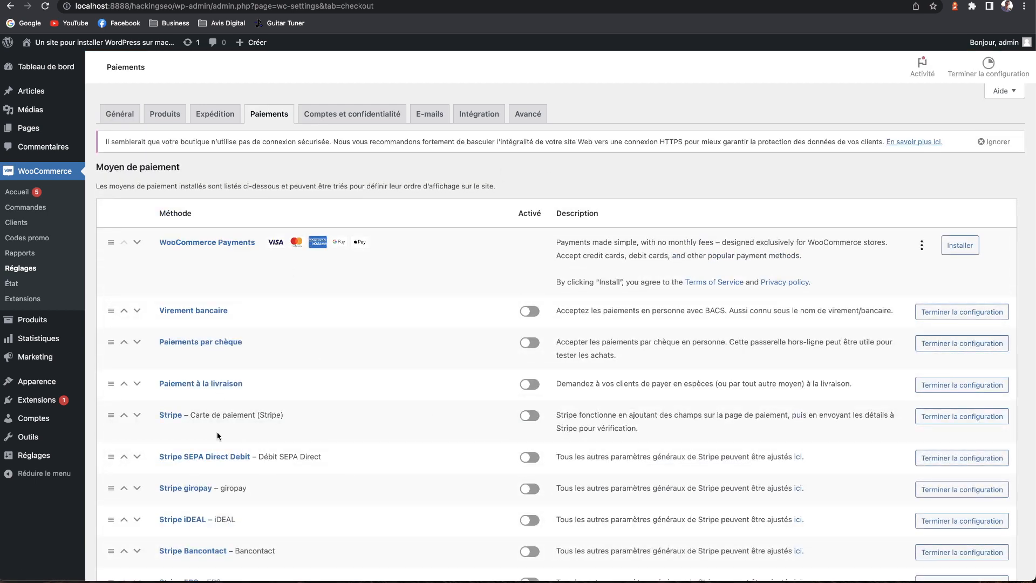
pyautogui.scroll(-3, 170, 256)
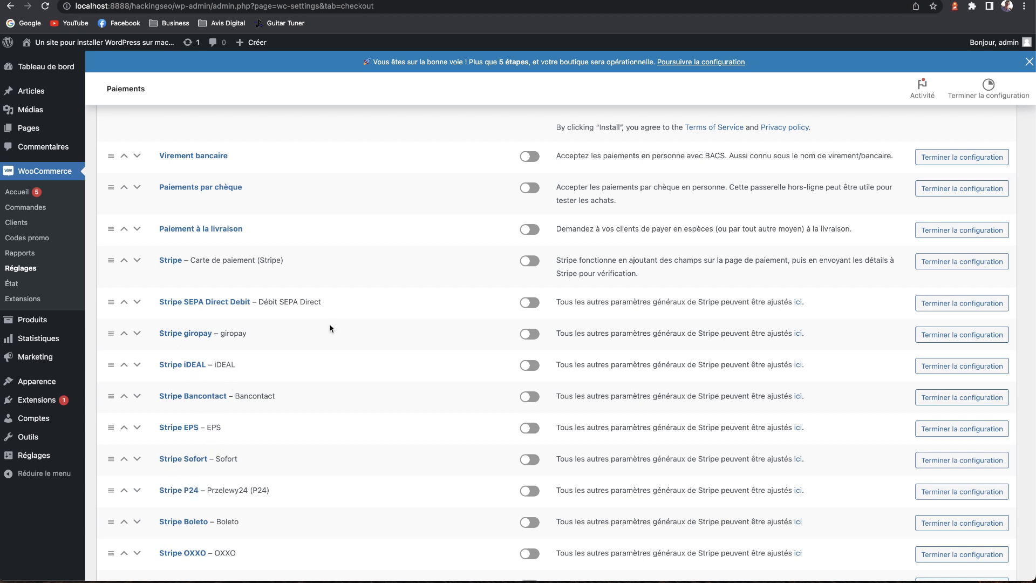
pyautogui.scroll(-3, 228, 456)
pyautogui.scroll(2, 345, 249)
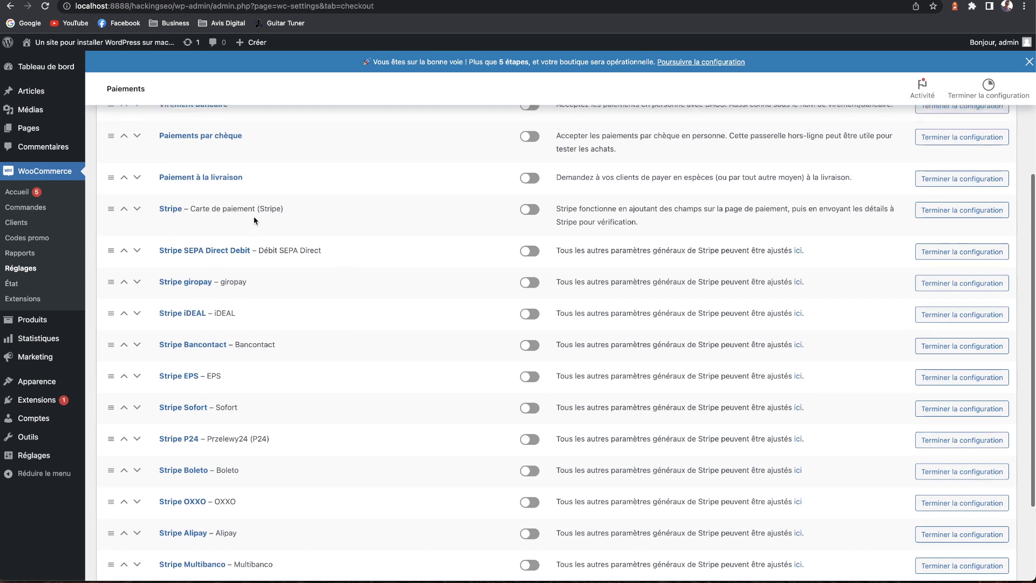
pyautogui.scroll(1, 254, 215)
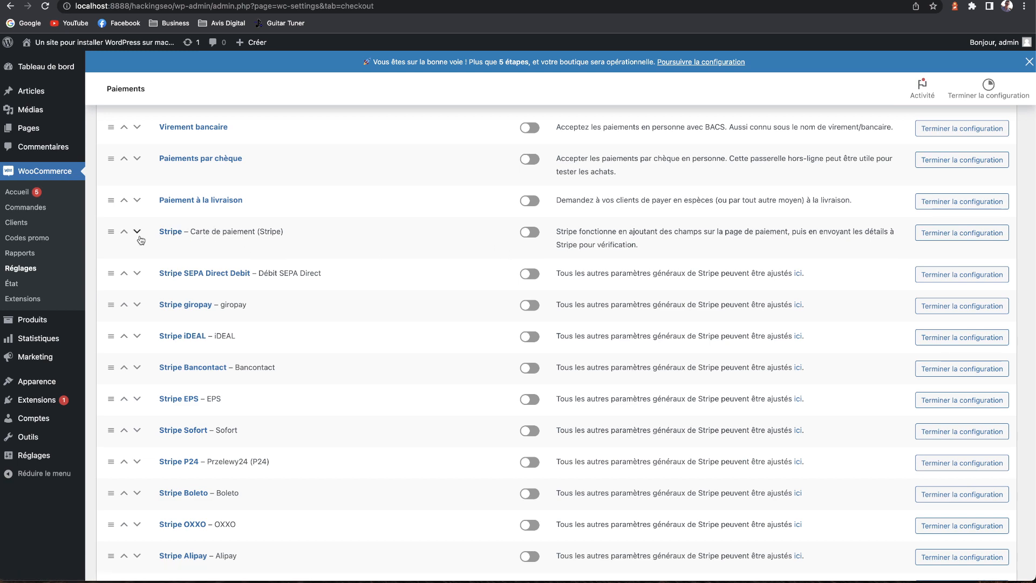
pyautogui.scroll(-5, 218, 257)
pyautogui.scroll(4, 280, 254)
pyautogui.click(529, 191)
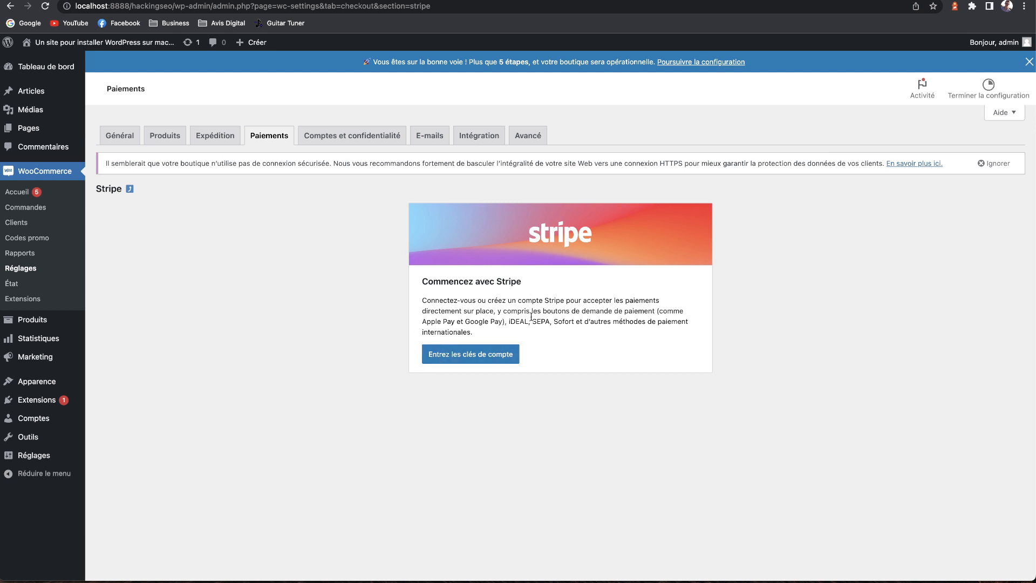
pyautogui.click(476, 355)
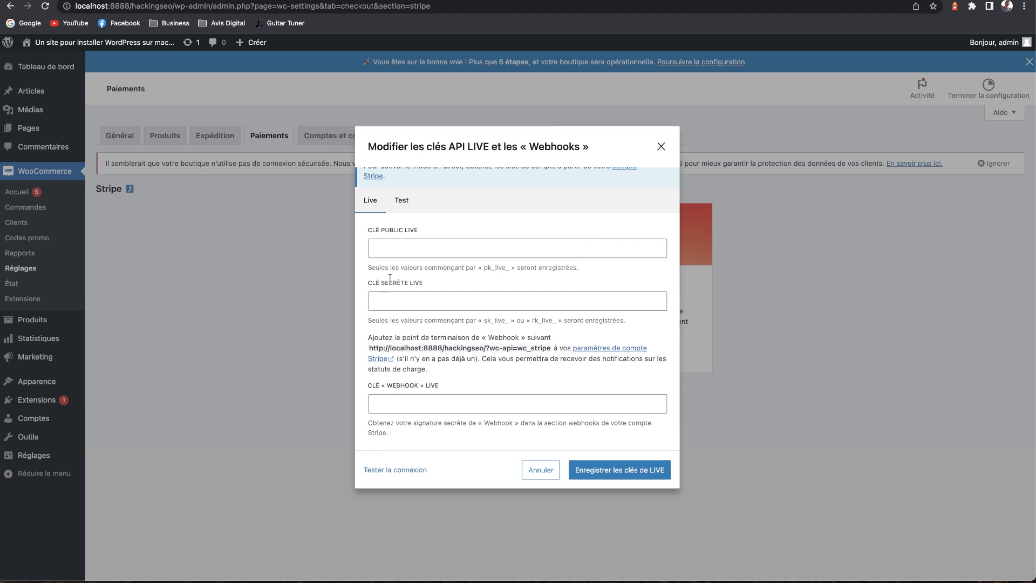
pyautogui.click(661, 146)
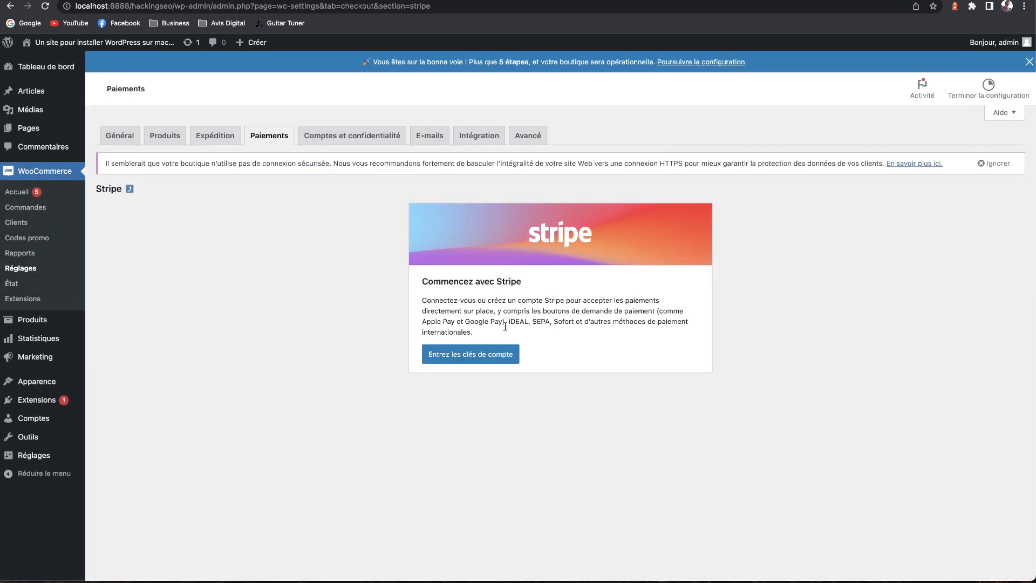
pyautogui.tripleClick(541, 340)
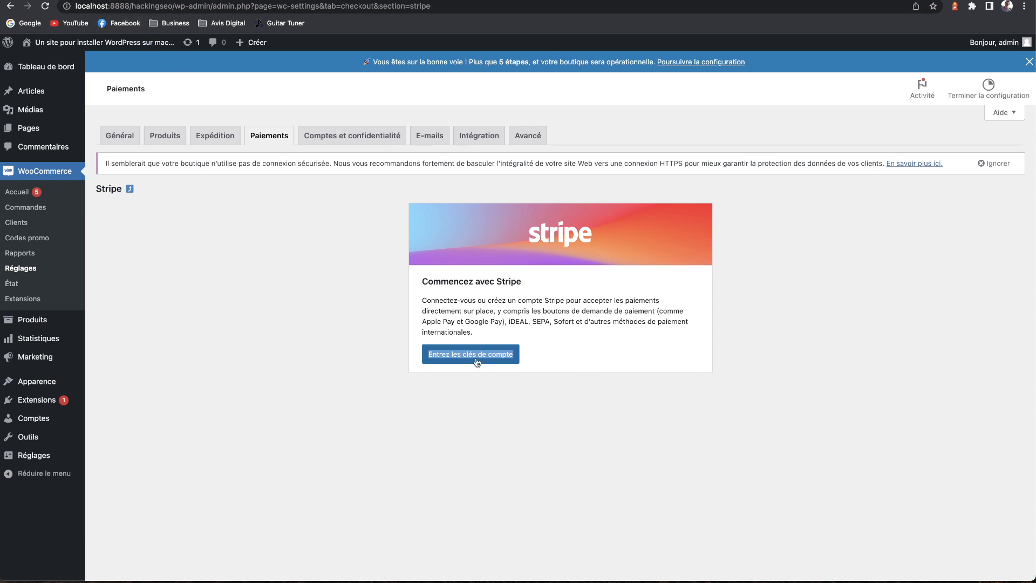
pyautogui.click(559, 315)
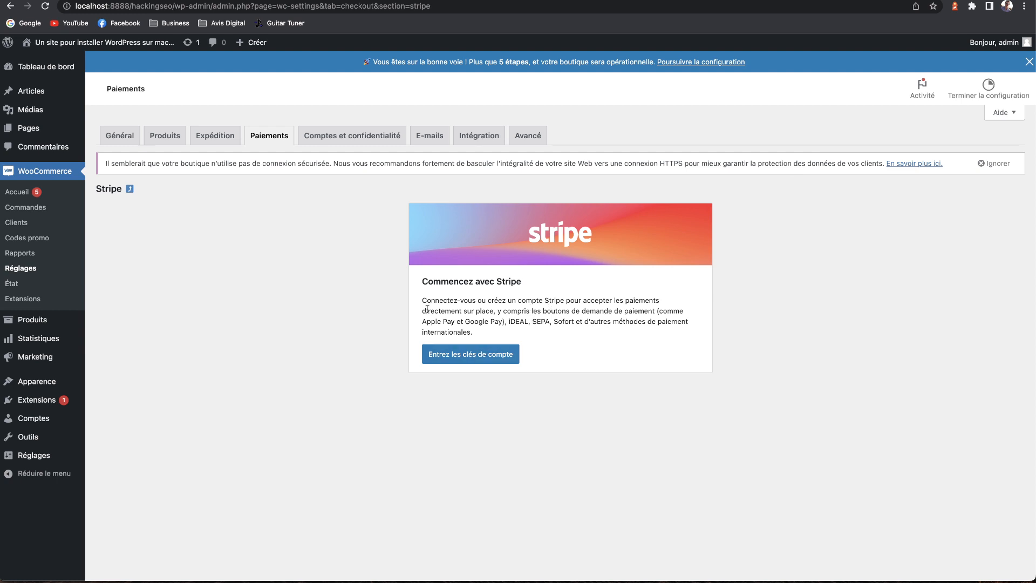
# Step: Open the Stripe account keys form, view the Test key fields, and return to the Live keys
pyautogui.click(473, 363)
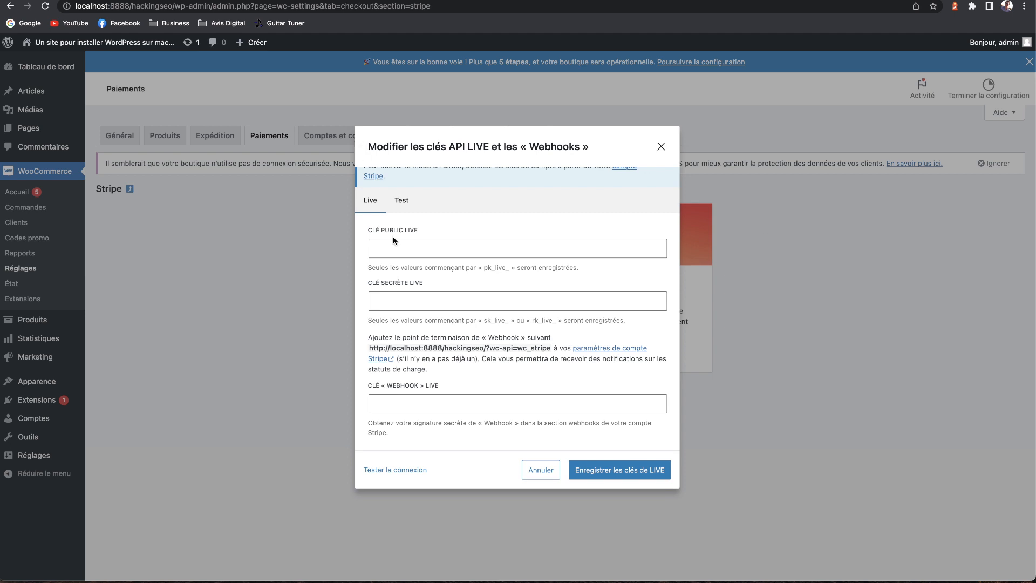
pyautogui.click(401, 200)
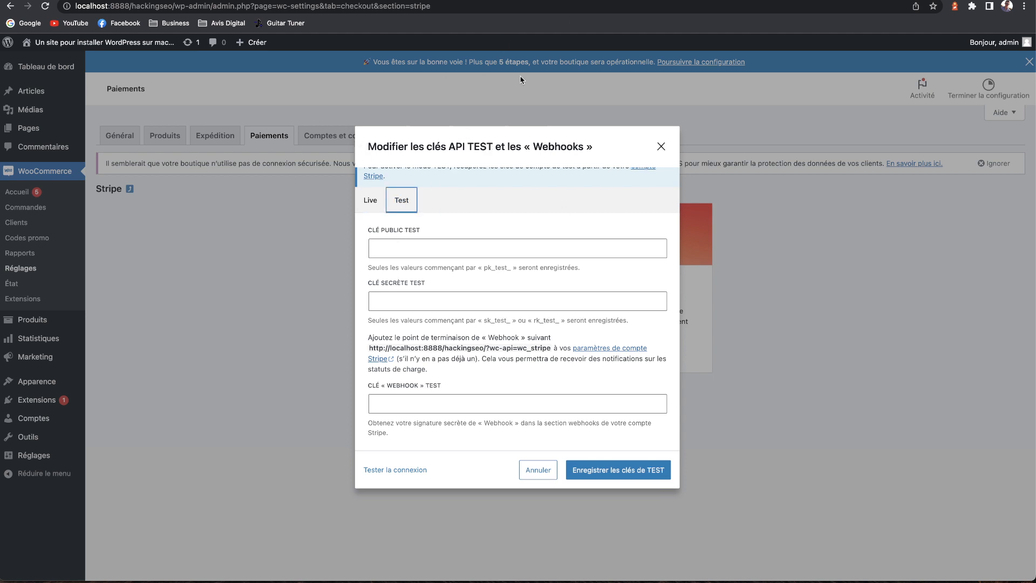
pyautogui.click(371, 200)
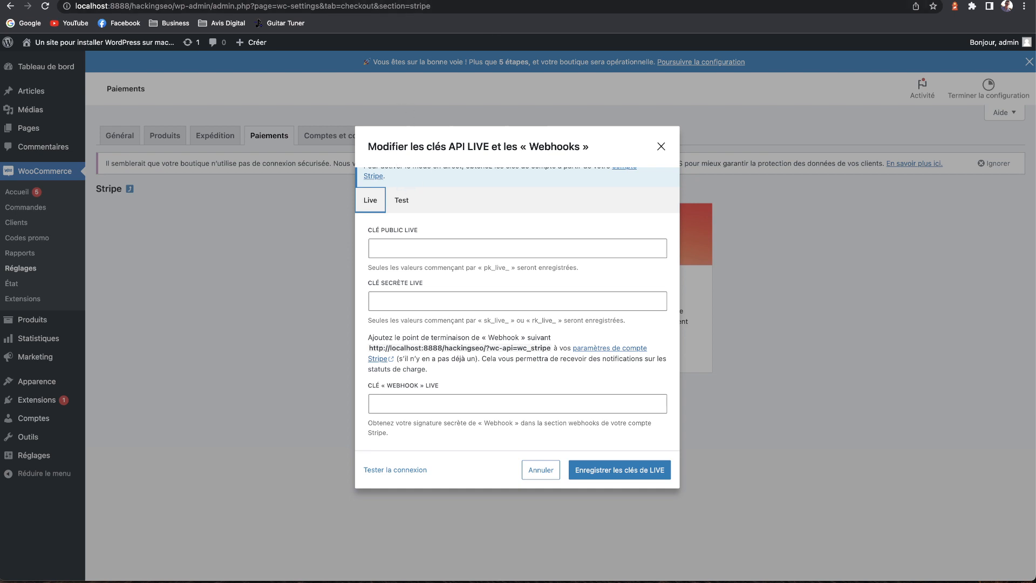
# Step: Switch to the Stripe website and look over its home page back up to the beginning
pyautogui.click(227, 0)
pyautogui.scroll(2, 473, 236)
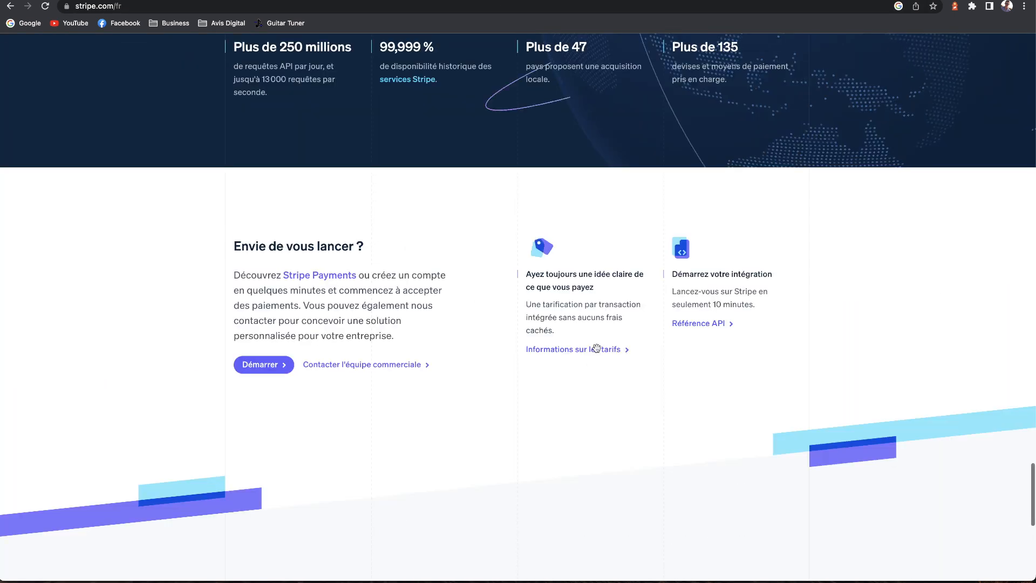
pyautogui.scroll(20, 583, 315)
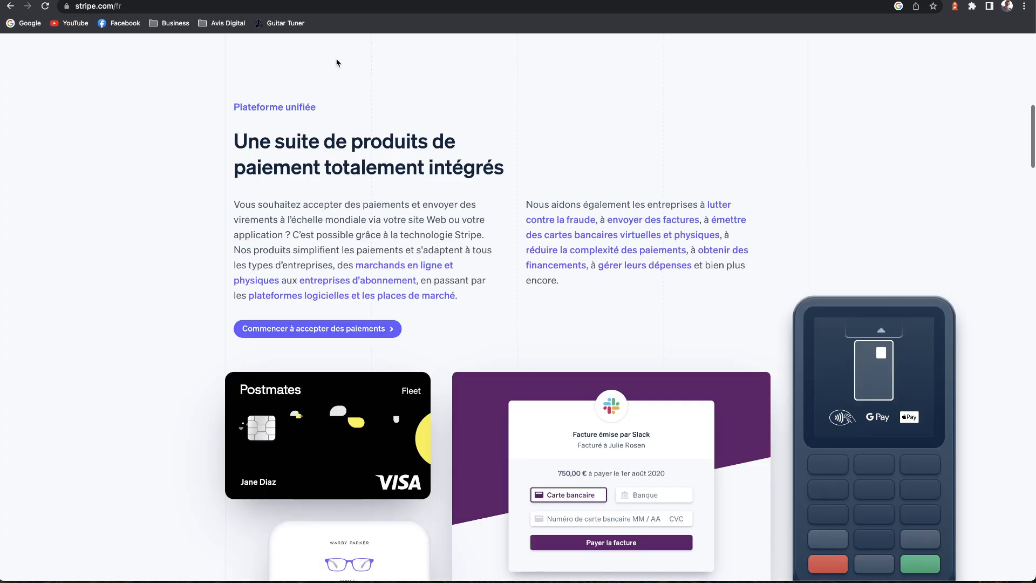
pyautogui.scroll(12, 382, 176)
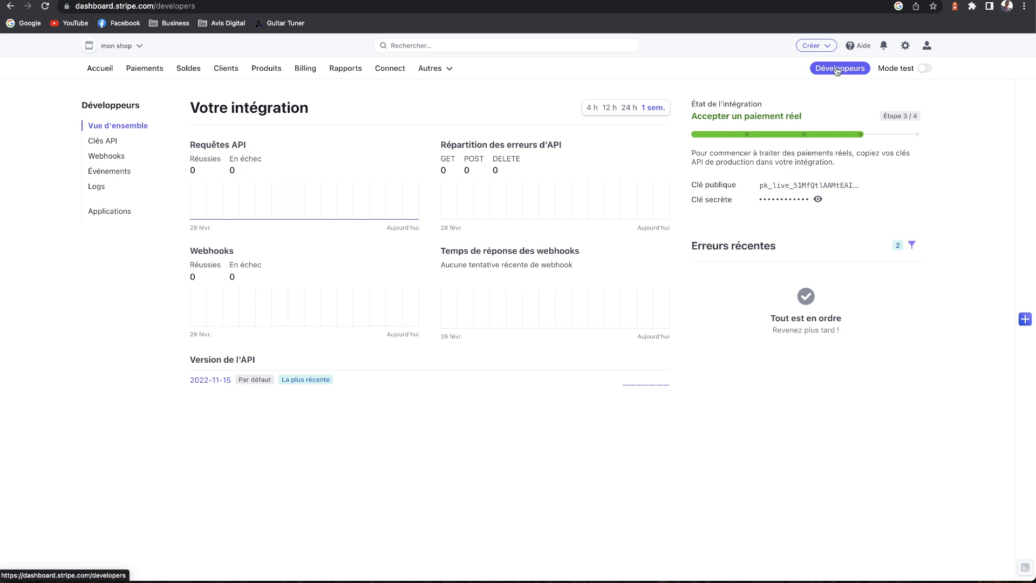
# Step: In the Stripe dashboard's developer area, turn test mode on and back off, and open the API keys page
pyautogui.click(923, 69)
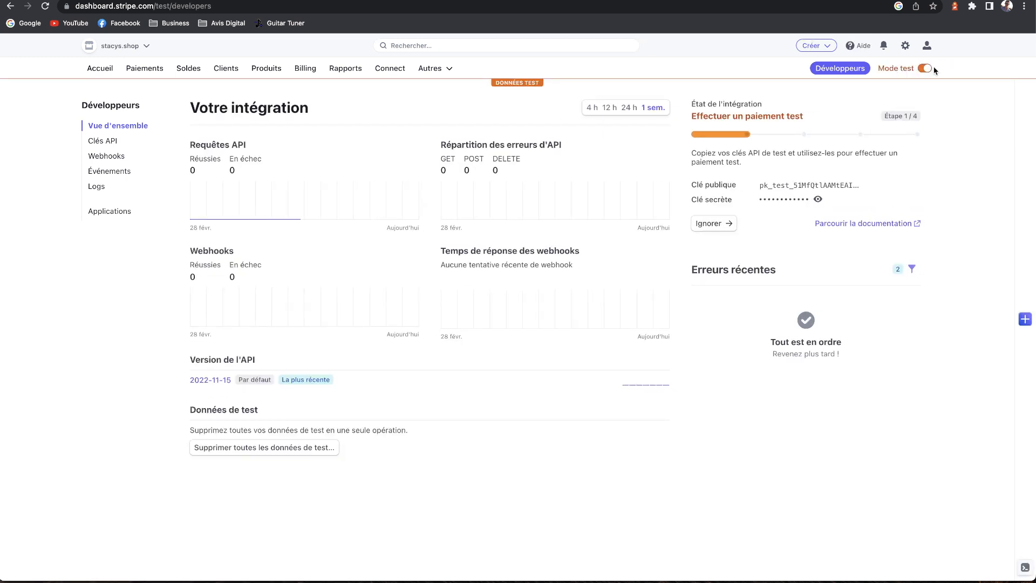
pyautogui.click(925, 69)
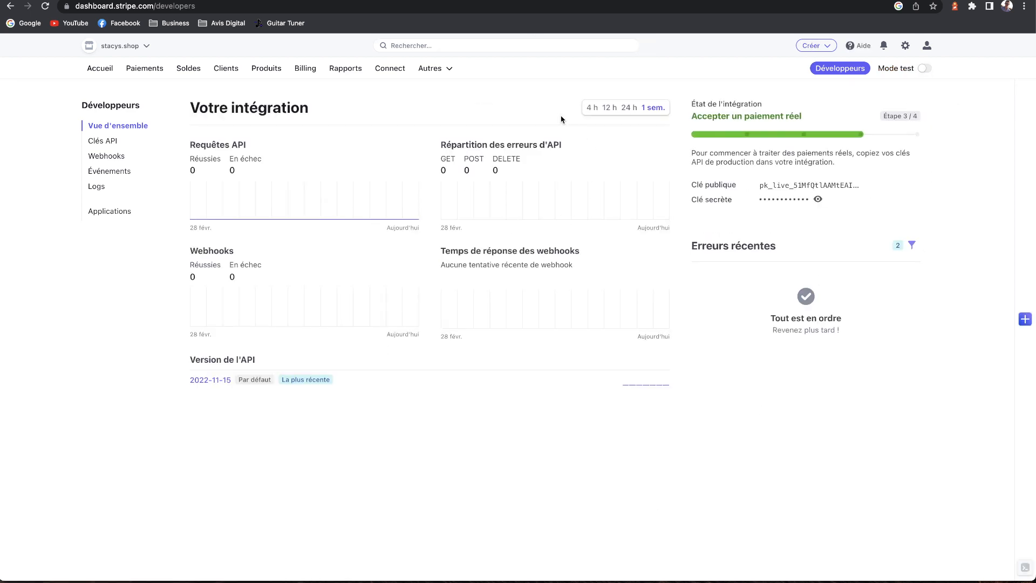
pyautogui.click(97, 143)
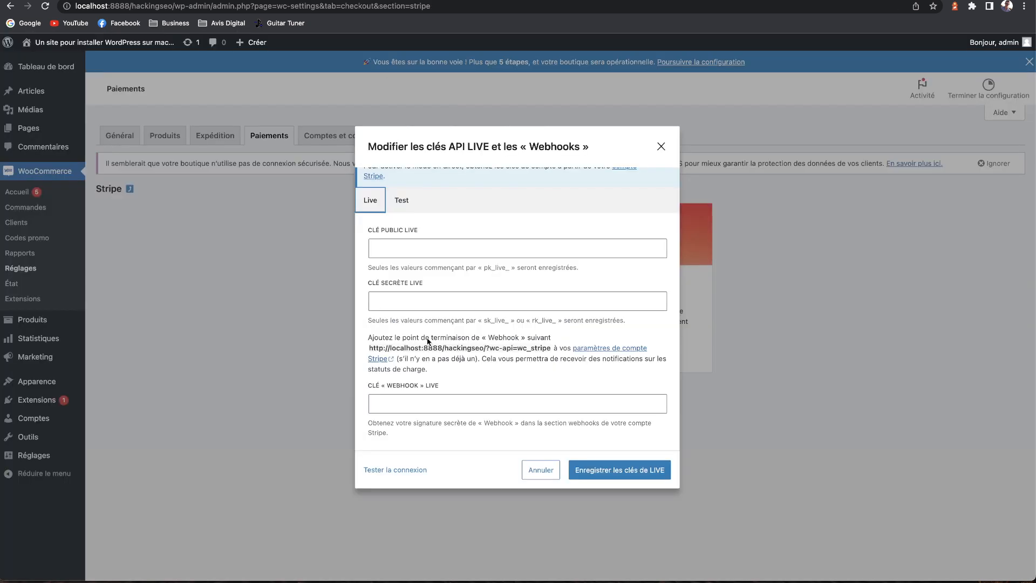
# Step: Examine the live public key, secret key and webhook key fields and the webhook endpoint URL in the WooCommerce Stripe keys form
pyautogui.click(409, 248)
pyautogui.click(407, 307)
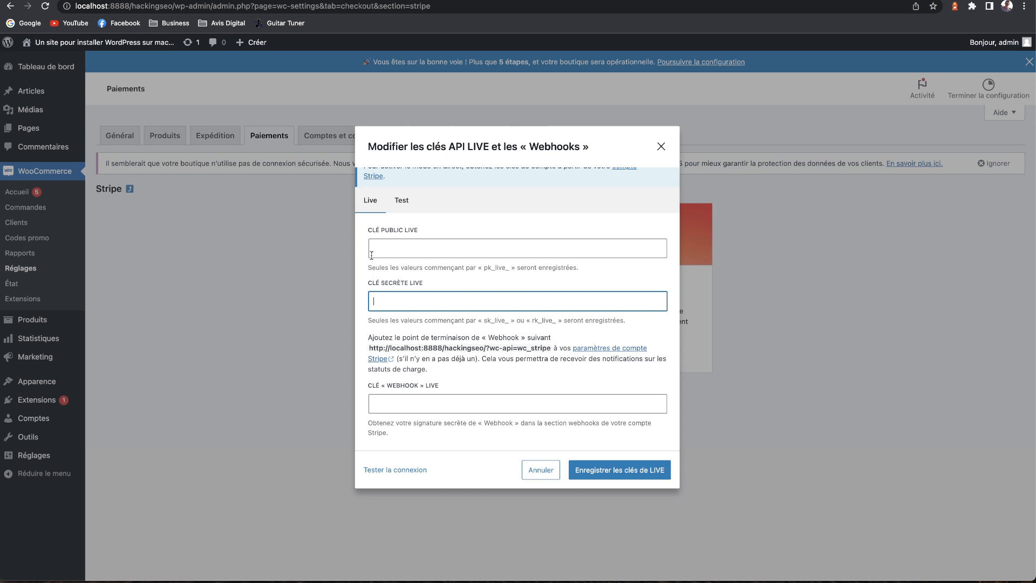
pyautogui.click(405, 408)
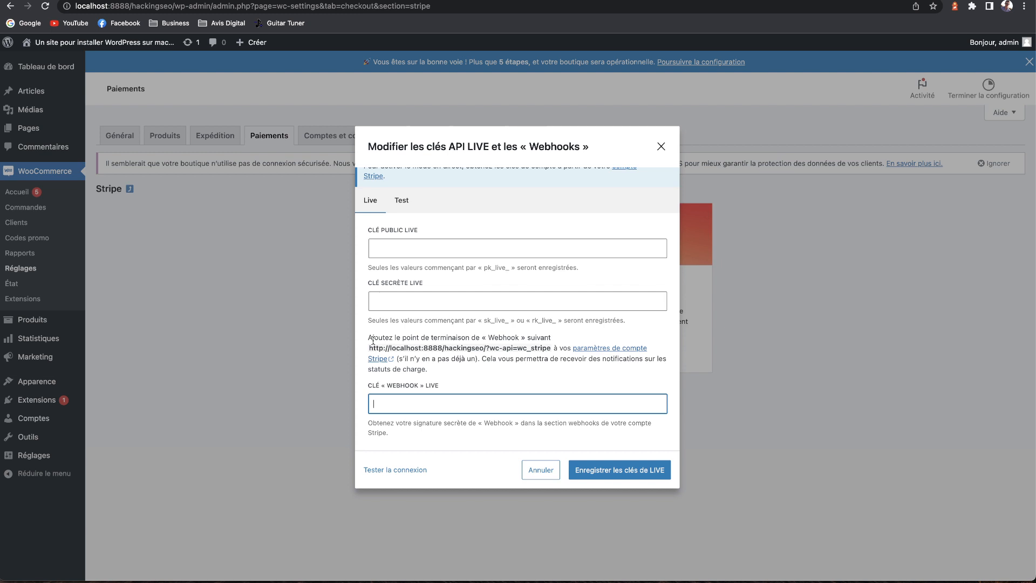
pyautogui.moveTo(368, 338); pyautogui.dragTo(549, 340)
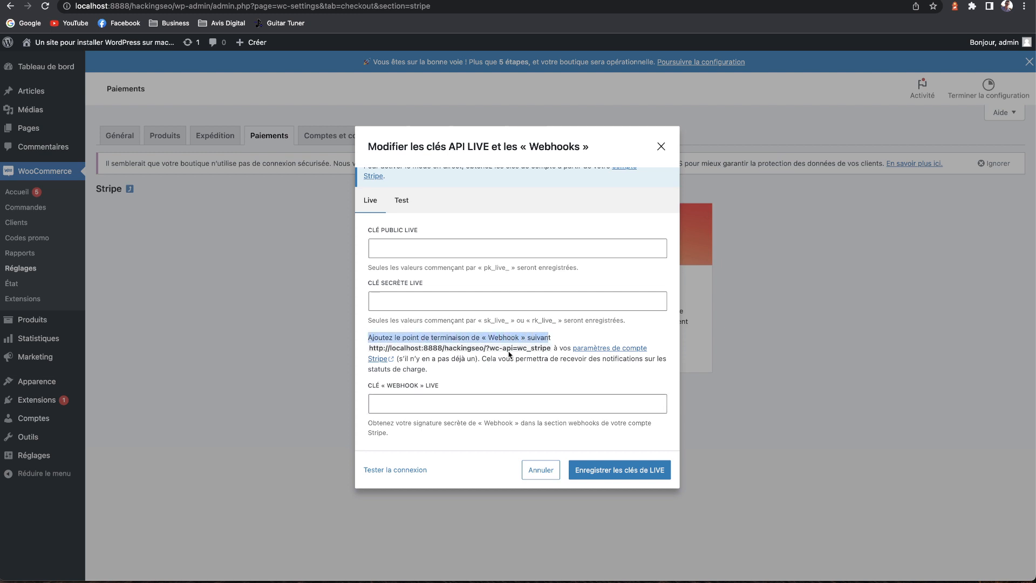
pyautogui.click(495, 348)
pyautogui.moveTo(440, 347)
pyautogui.mouseDown()
pyautogui.moveTo(501, 344)
pyautogui.moveTo(452, 347)
pyautogui.mouseUp()
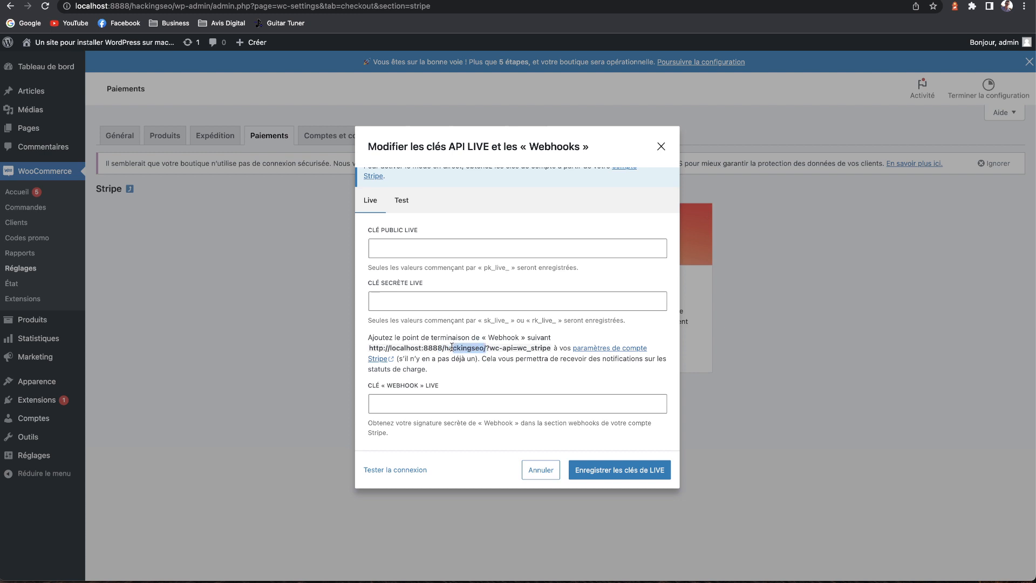
pyautogui.click(489, 347)
pyautogui.moveTo(491, 347); pyautogui.dragTo(562, 349)
pyautogui.click(549, 356)
pyautogui.click(432, 250)
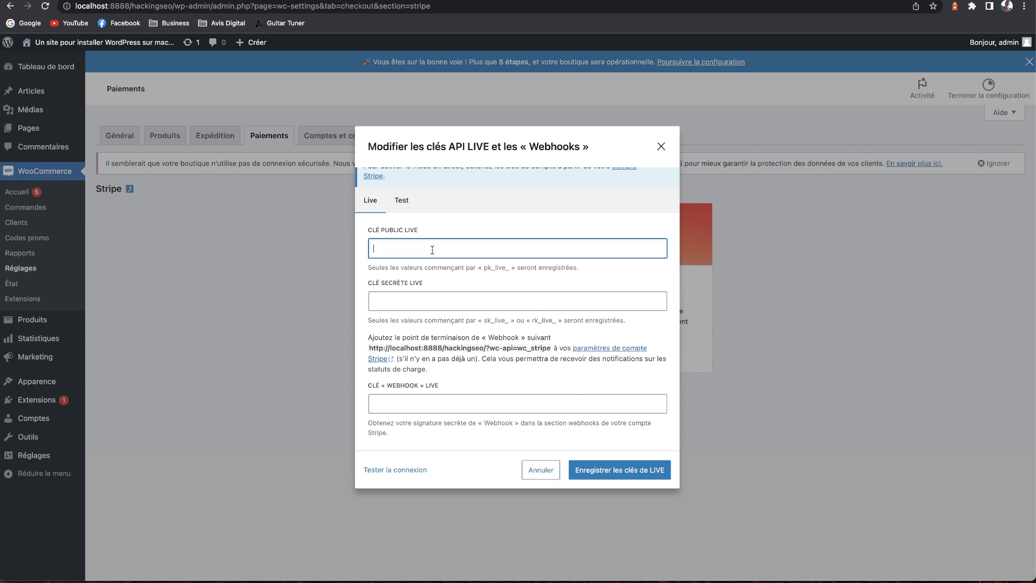
pyautogui.click(431, 306)
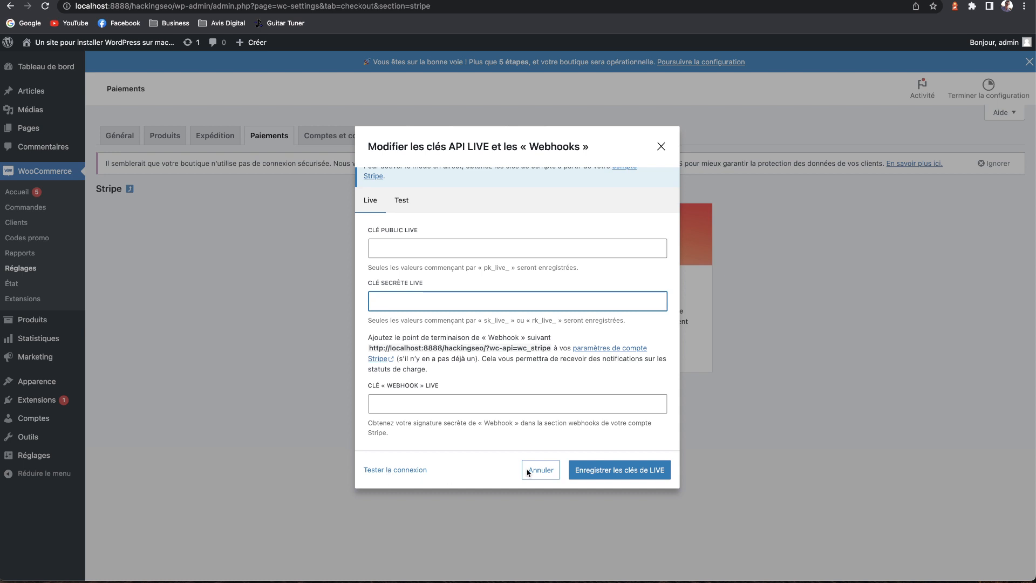
# Step: Close the Stripe keys form without saving and open the store page of the product "Produit exemple"
pyautogui.click(662, 147)
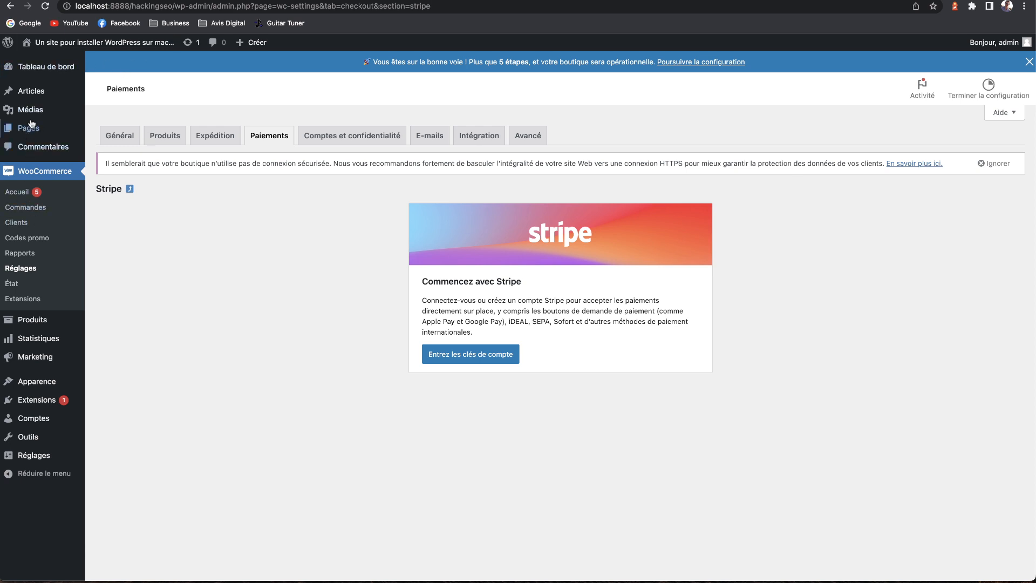
pyautogui.click(38, 321)
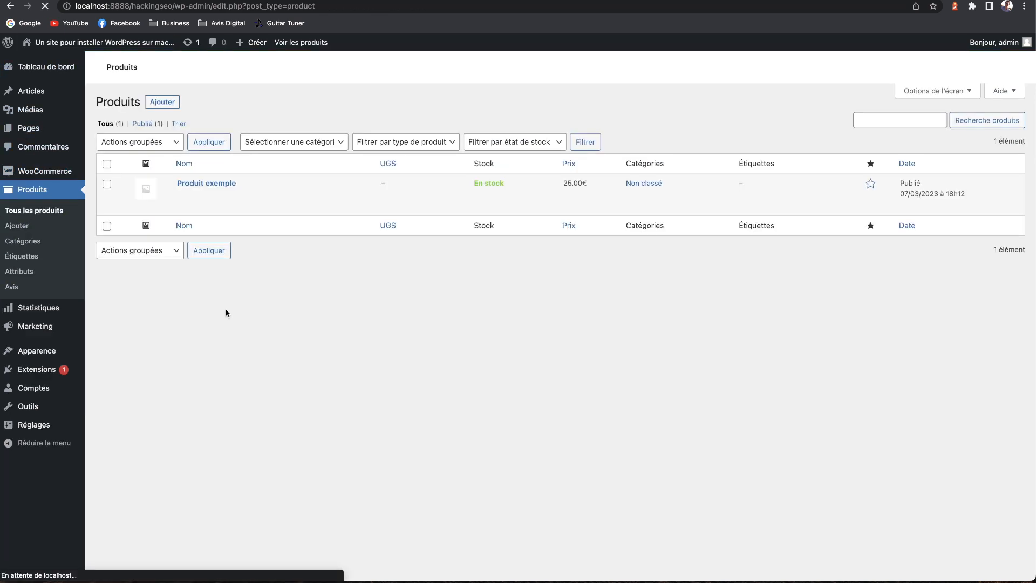
pyautogui.click(345, 228)
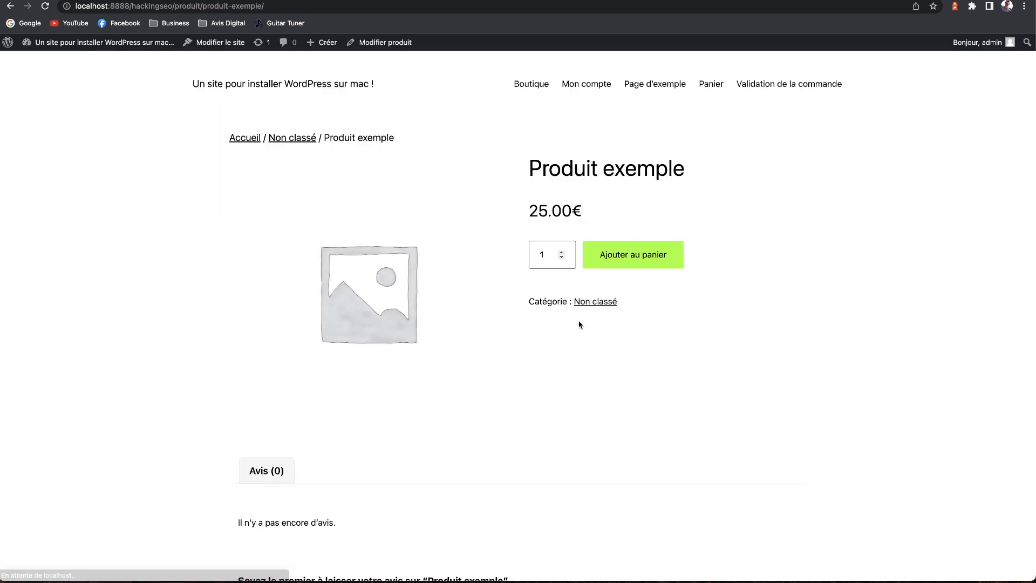
# Step: Add one "Produit exemple" to the cart, view the cart and proceed to the checkout page
pyautogui.click(643, 261)
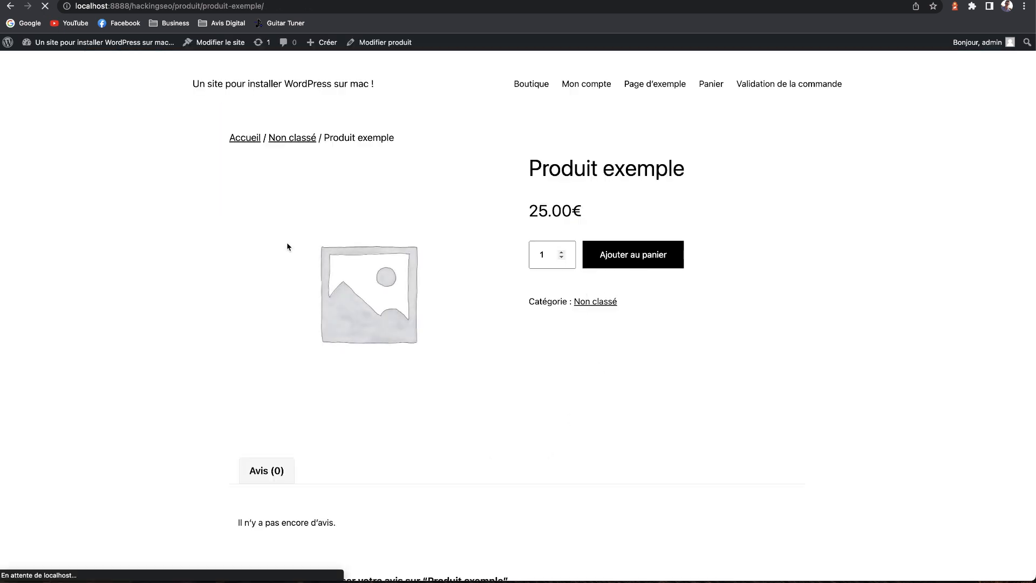
pyautogui.click(757, 170)
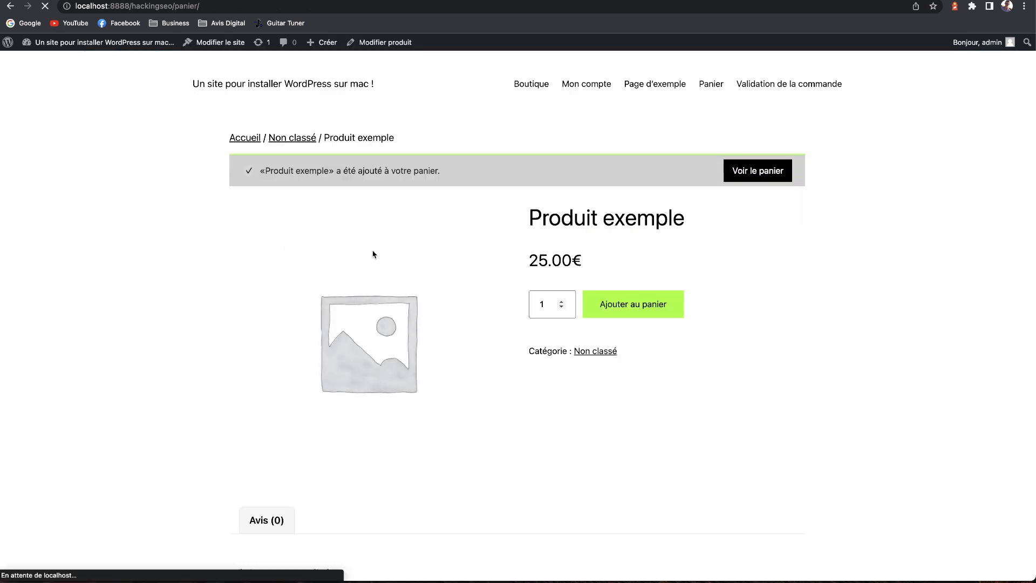
pyautogui.click(589, 500)
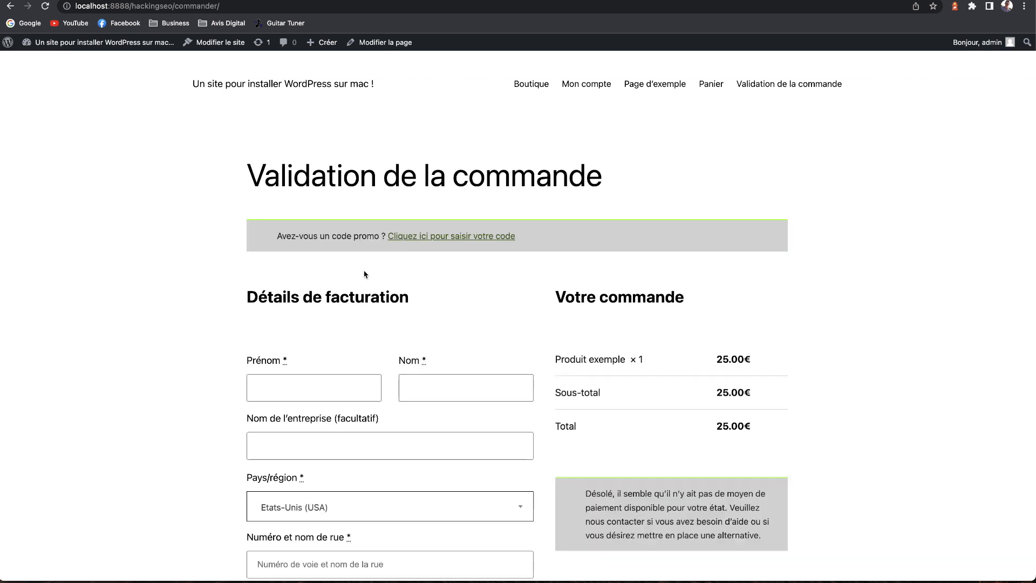
# Step: Examine the order summary and the payment method notice on the checkout page
pyautogui.scroll(-3, 459, 335)
pyautogui.moveTo(571, 348); pyautogui.dragTo(701, 378)
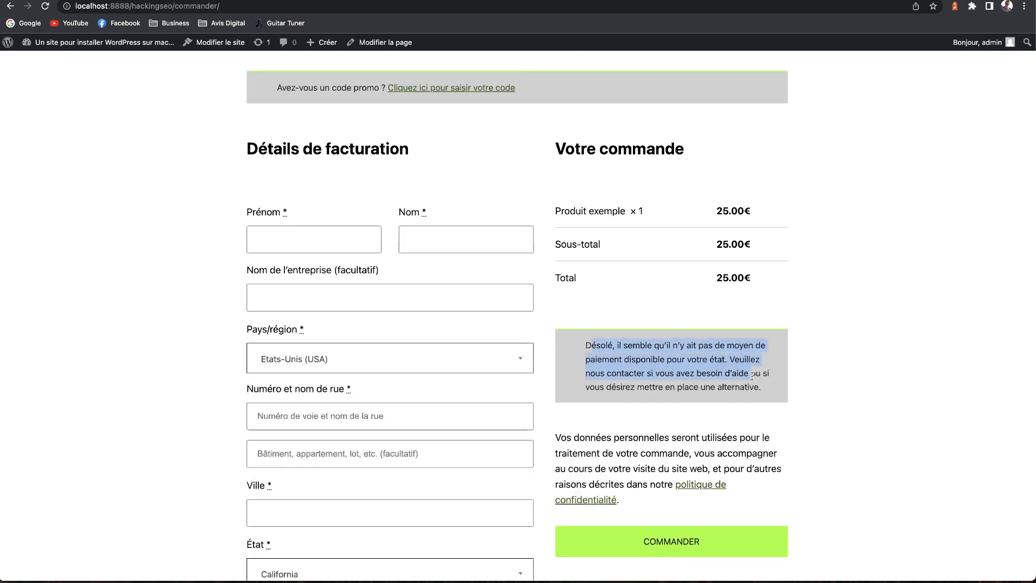
pyautogui.click(709, 357)
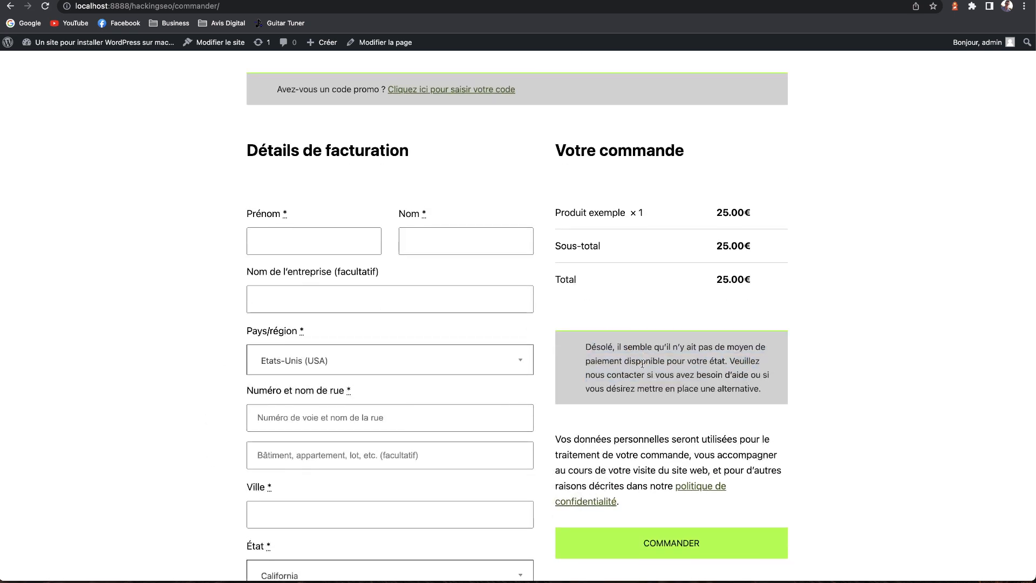
pyautogui.scroll(-1, 637, 378)
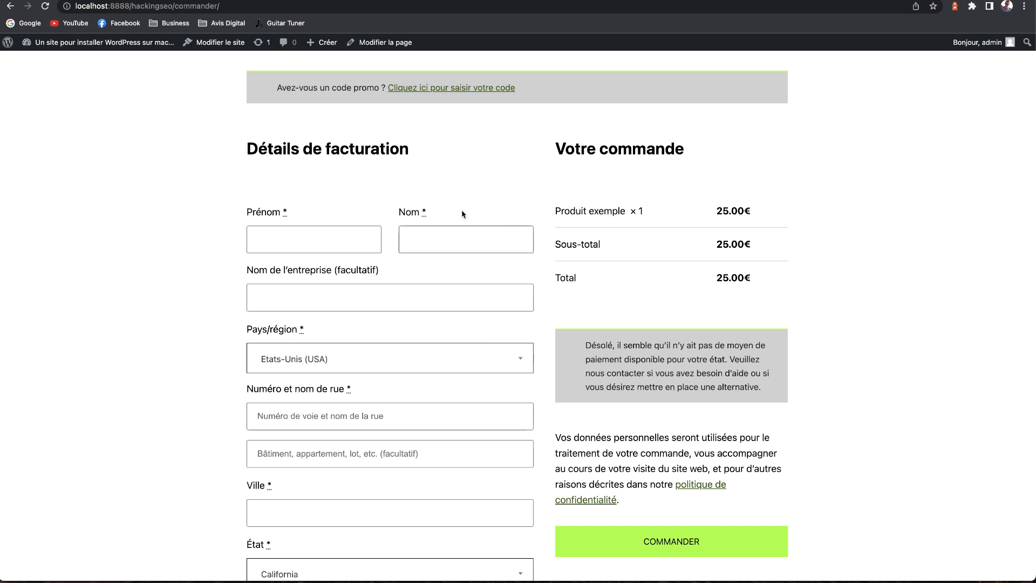
# Step: Reveal the promo code entry on the checkout page and hide it again
pyautogui.scroll(3, 462, 214)
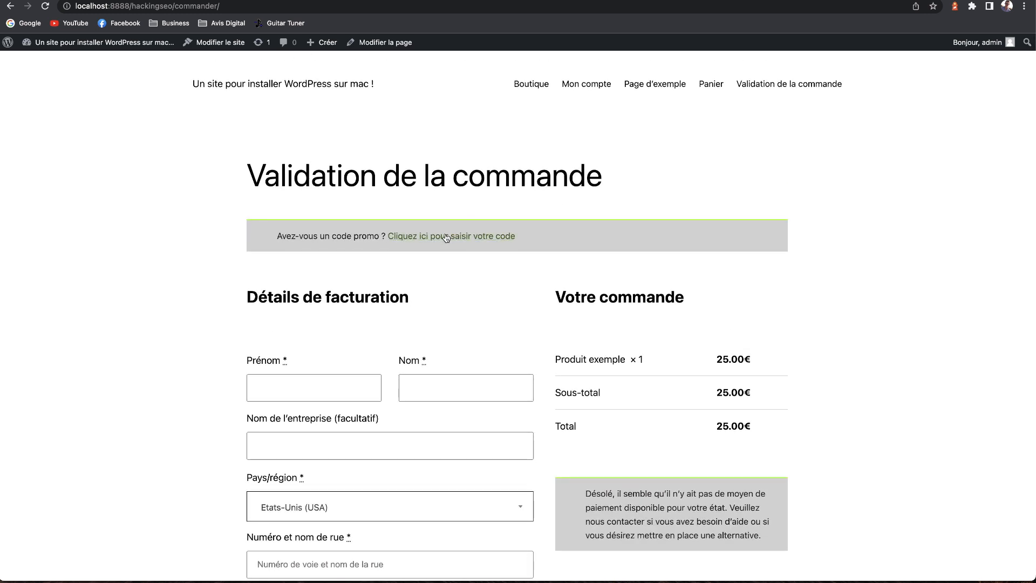
pyautogui.click(443, 238)
pyautogui.click(443, 238)
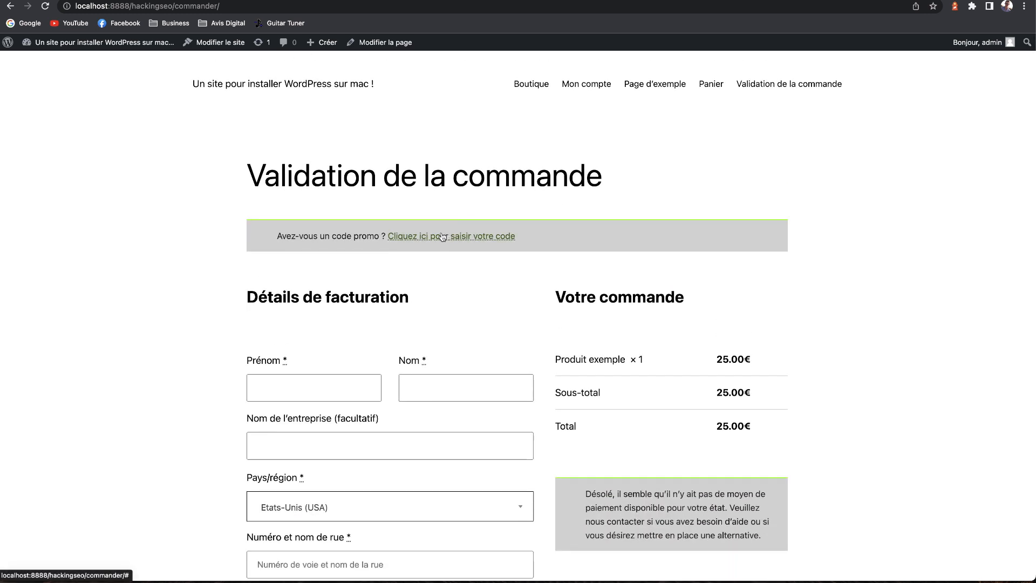
pyautogui.click(442, 237)
pyautogui.click(443, 237)
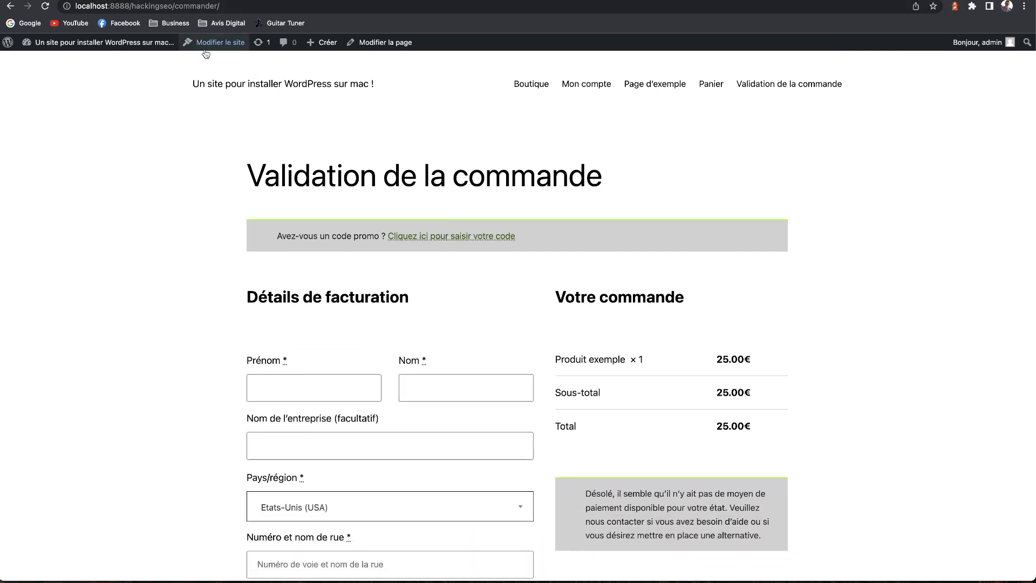
# Step: Return to the site's admin dashboard and open the WooCommerce general settings
pyautogui.click(58, 62)
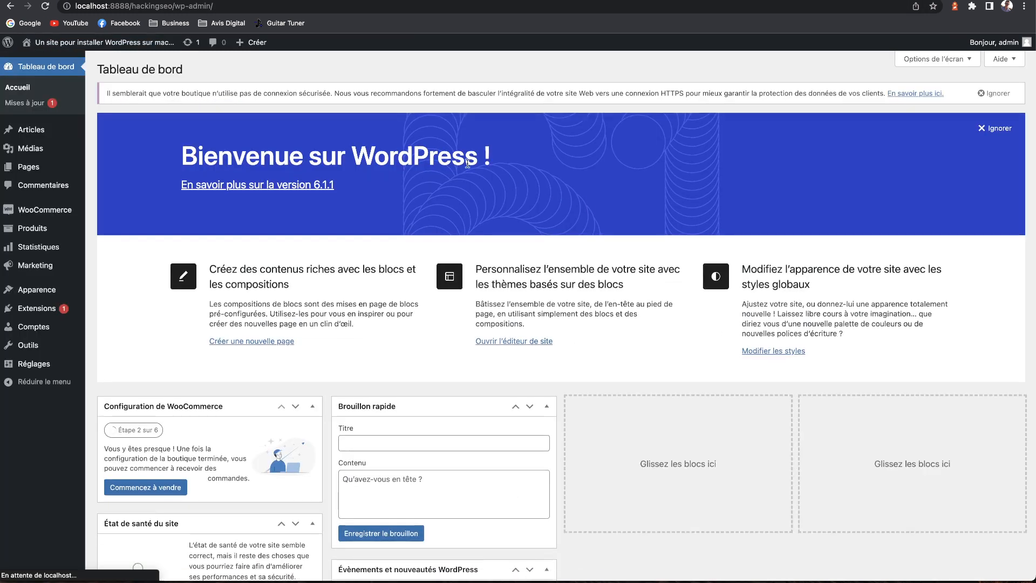
pyautogui.moveTo(70, 215)
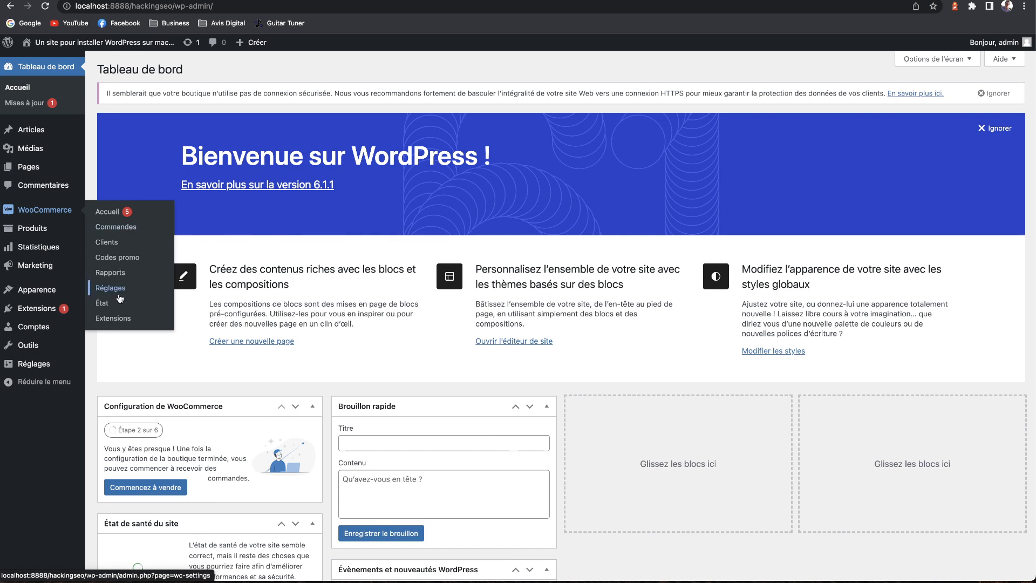
pyautogui.click(120, 297)
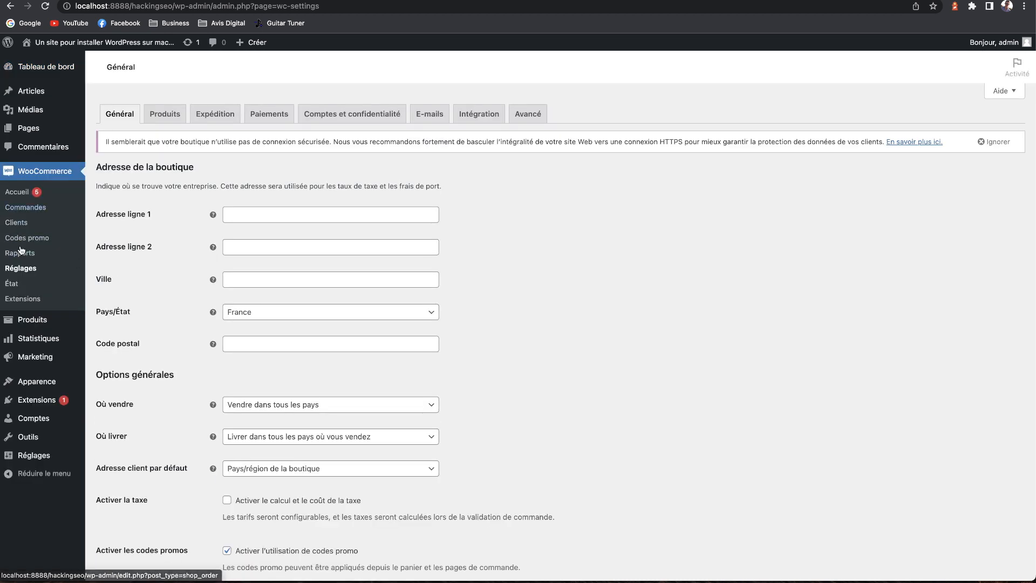
# Step: Turn the use of promo codes off and back on in the general options
pyautogui.scroll(-5, 179, 361)
pyautogui.click(227, 364)
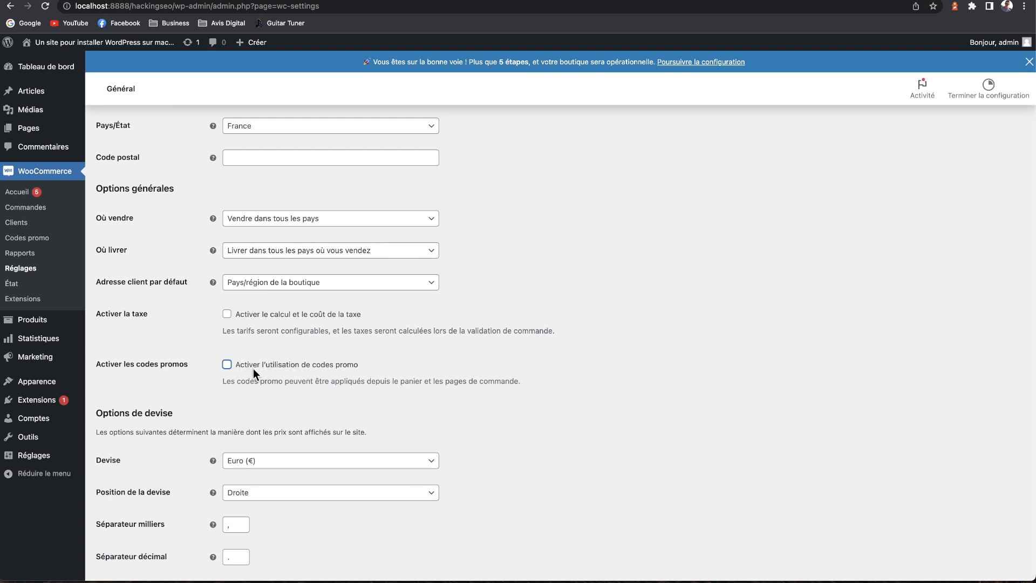
pyautogui.click(226, 365)
pyautogui.scroll(5, 431, 119)
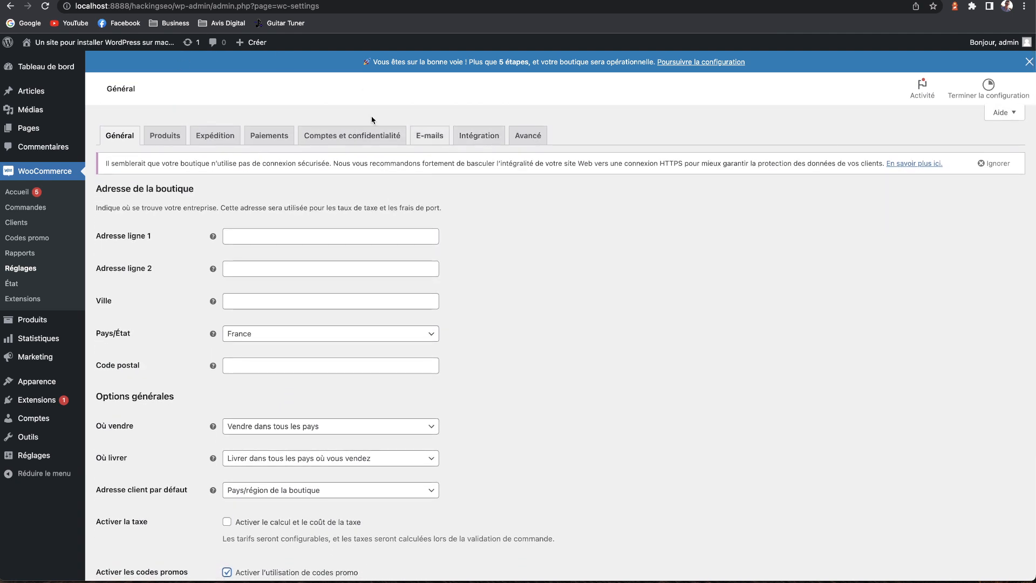
# Step: Open the WooCommerce e-mail settings and examine the list of notifications, their recipients and the sender options
pyautogui.click(429, 136)
pyautogui.click(607, 195)
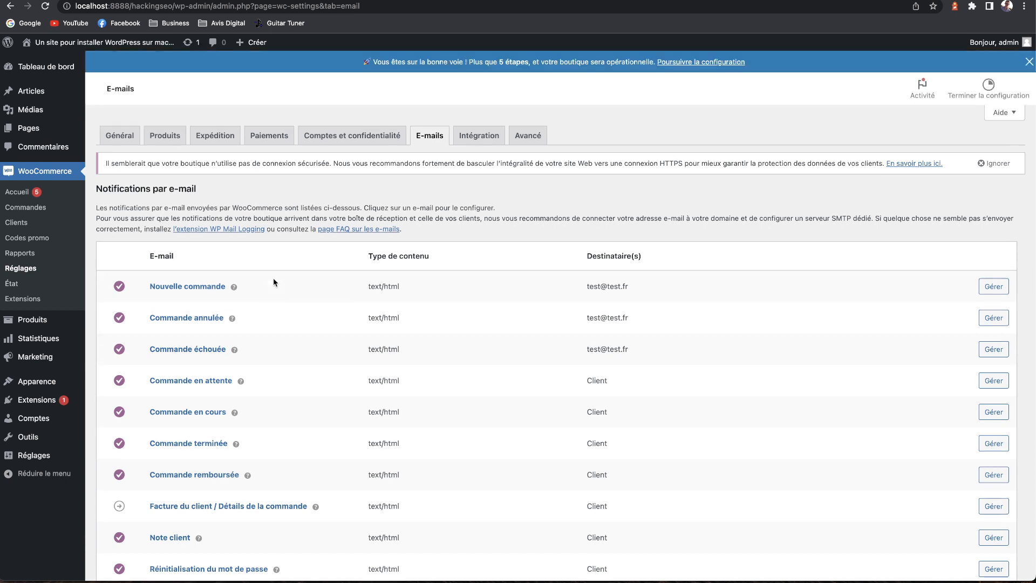
pyautogui.scroll(-5, 275, 282)
pyautogui.scroll(-1, 660, 387)
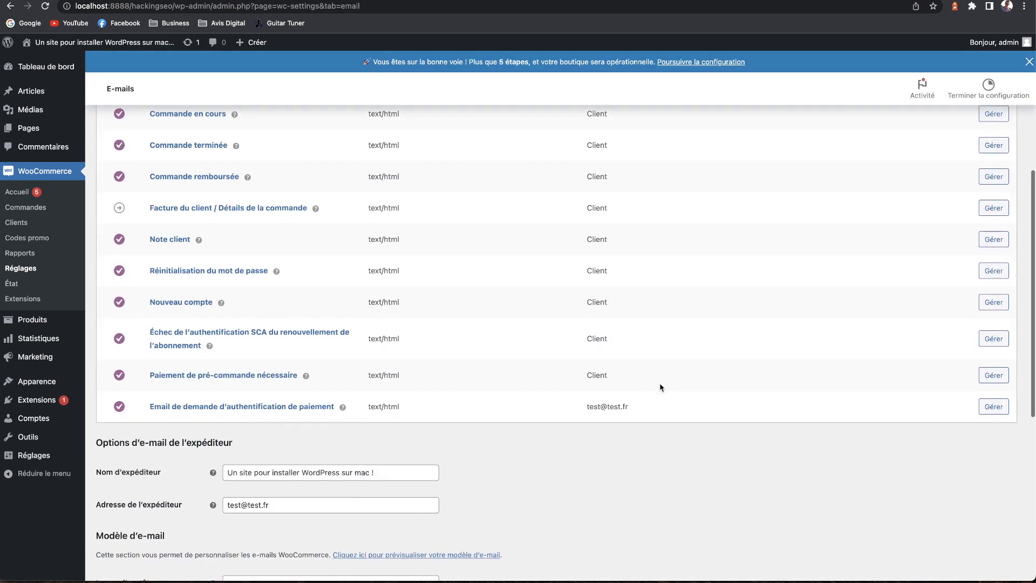
pyautogui.scroll(4, 660, 384)
pyautogui.scroll(-1, 582, 352)
pyautogui.scroll(-1, 581, 351)
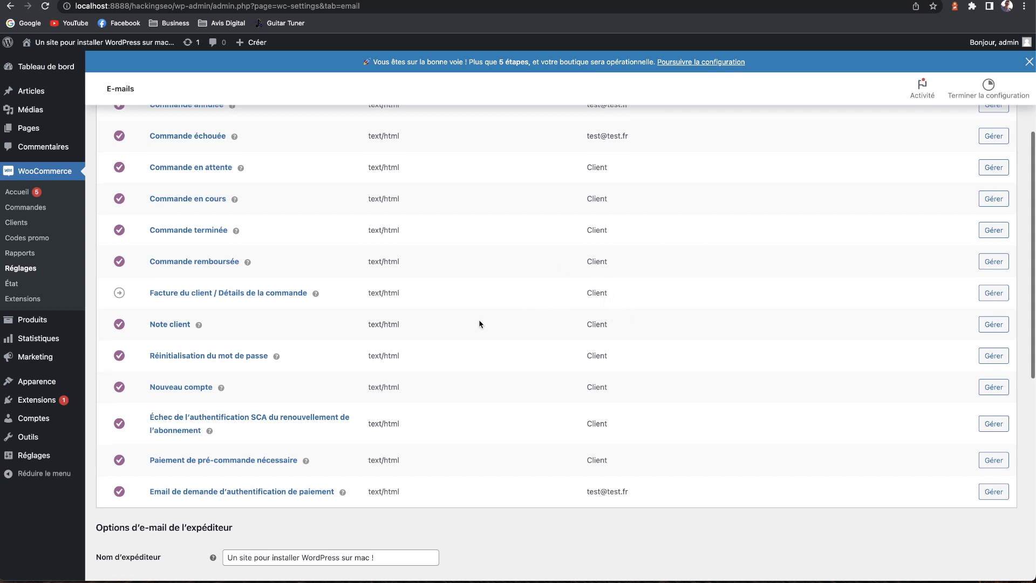
pyautogui.scroll(-2, 480, 323)
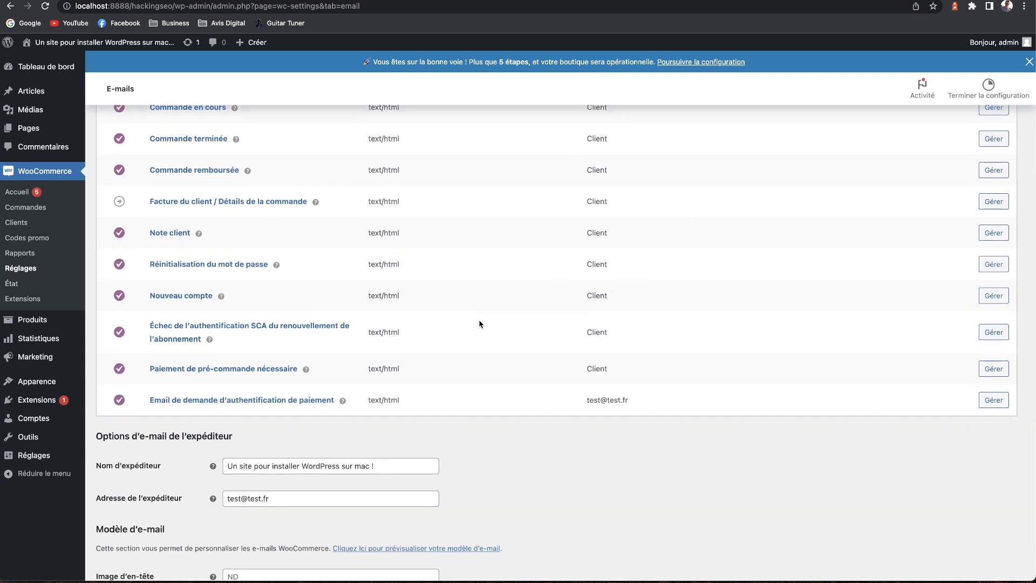